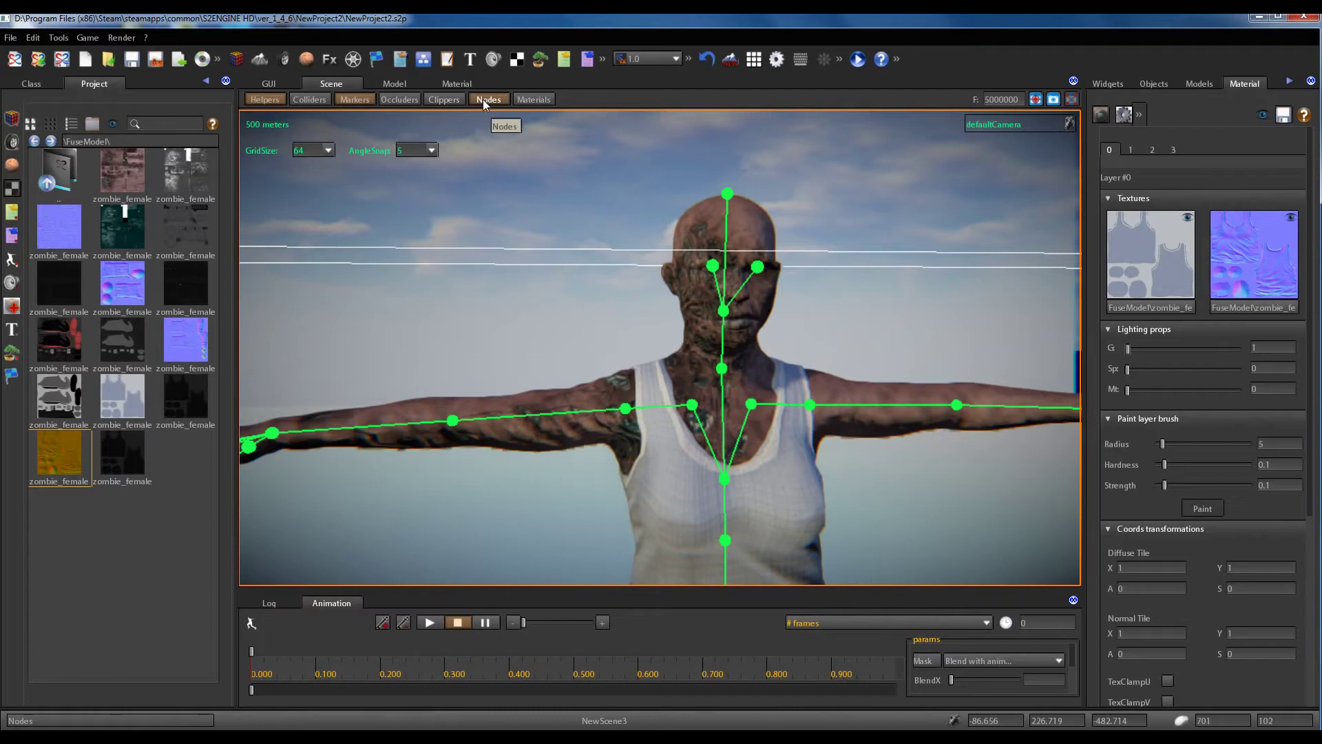
# List the FuseModel folder's materials in the project browser and open Bodymat.mt2 for editing
pyautogui.scroll(-3, 613, 250)
pyautogui.scroll(3, 610, 256)
pyautogui.moveTo(609, 259); pyautogui.dragTo(610, 266, button='right')
pyautogui.scroll(3, 611, 266)
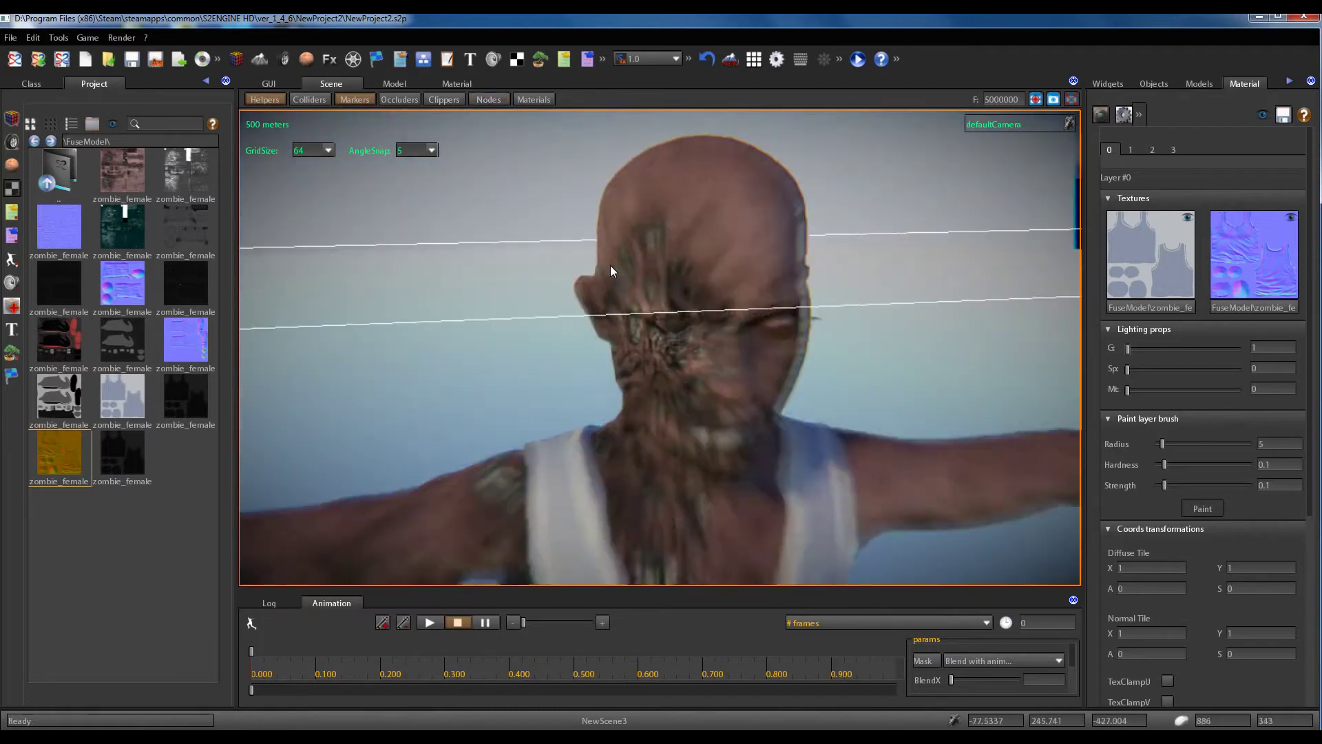
pyautogui.scroll(-2, 610, 266)
pyautogui.click(12, 170)
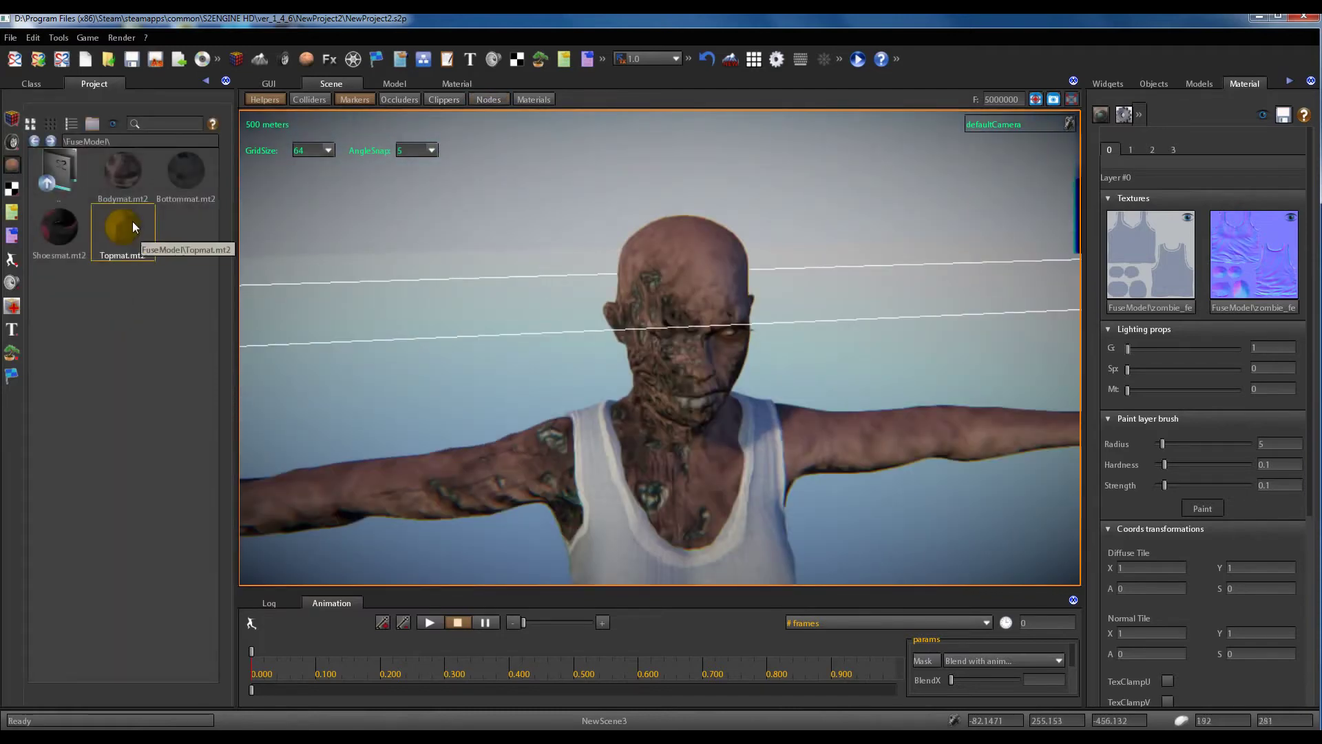
pyautogui.click(121, 178)
# Raise the G lighting property of Bodymat to about 59, checking the skin's shine against the light
pyautogui.moveTo(1147, 351)
pyautogui.mouseDown()
pyautogui.moveTo(1215, 361)
pyautogui.moveTo(1124, 358)
pyautogui.mouseUp()
pyautogui.moveTo(857, 406); pyautogui.dragTo(691, 358, button='right')
pyautogui.moveTo(1158, 348); pyautogui.dragTo(1141, 349)
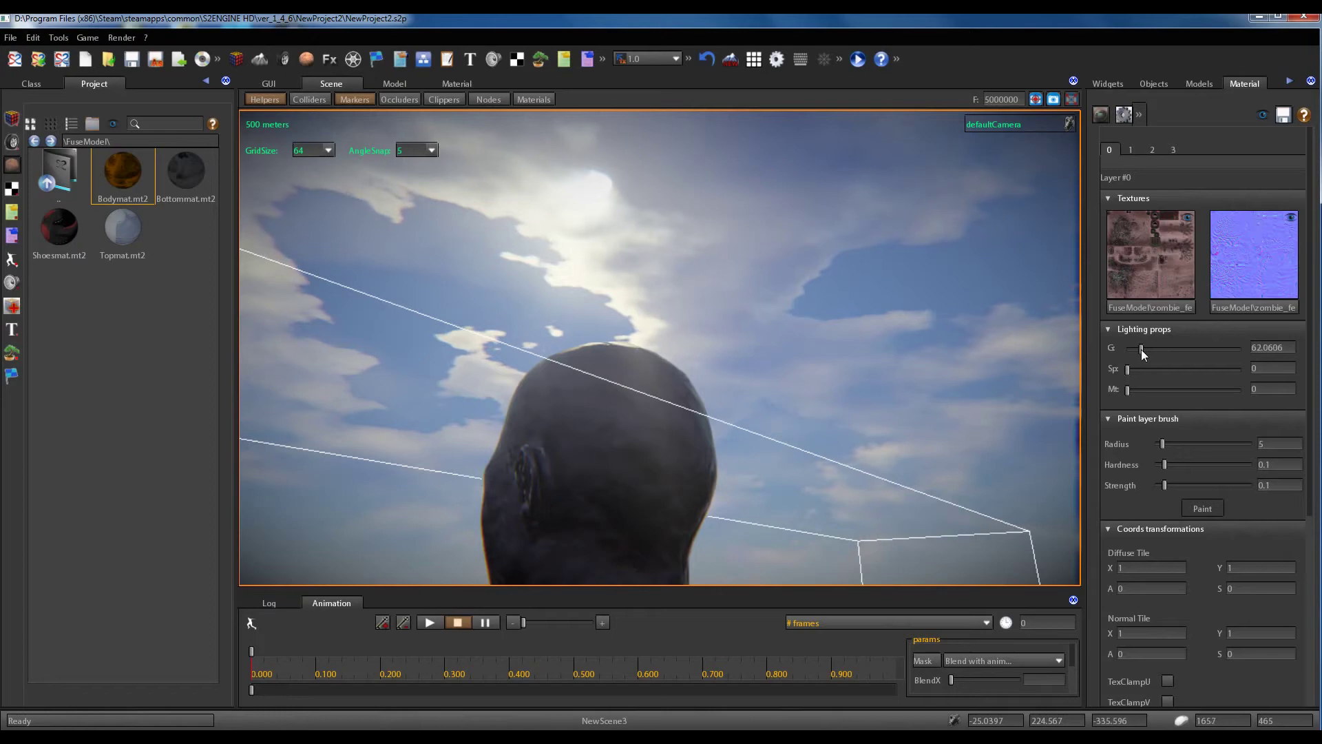
pyautogui.moveTo(610, 476); pyautogui.dragTo(796, 491, button='right')
pyautogui.moveTo(1142, 350)
pyautogui.mouseDown()
pyautogui.moveTo(1160, 349)
pyautogui.moveTo(1146, 351)
pyautogui.mouseUp()
pyautogui.scroll(-5, 672, 382)
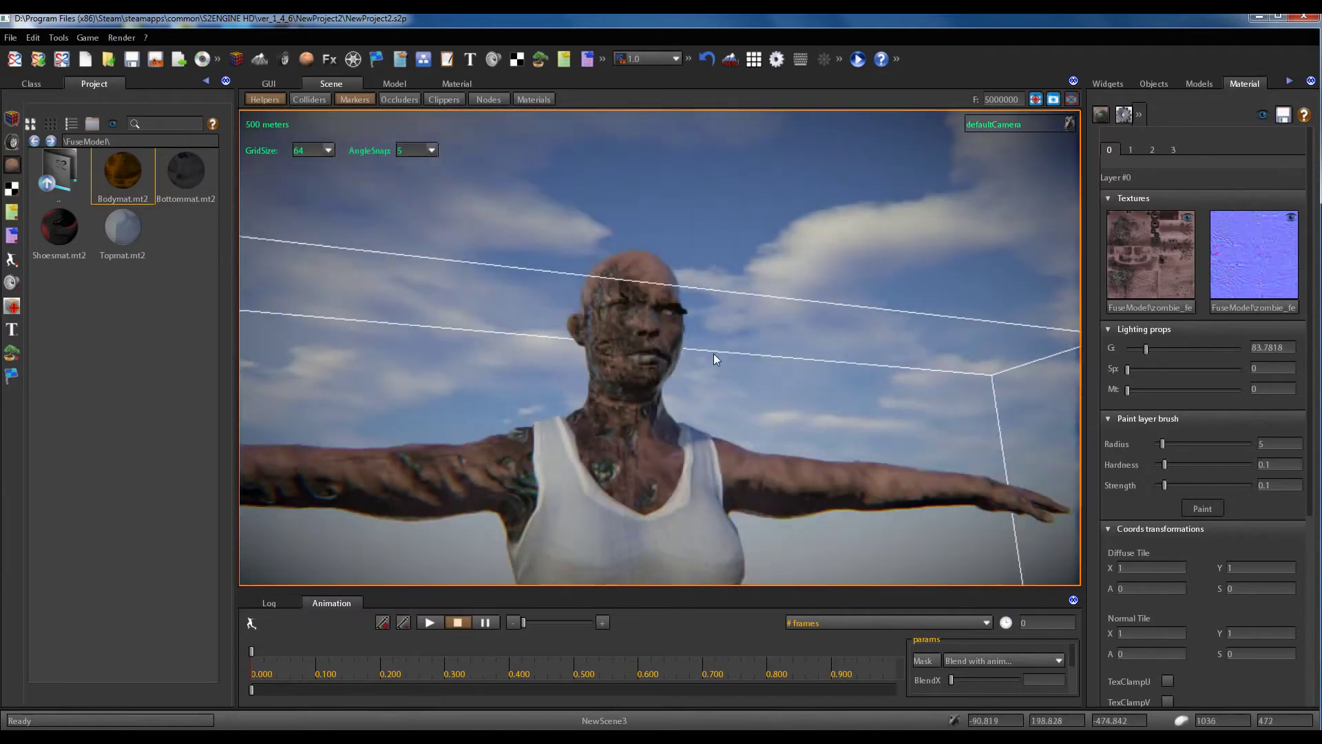
pyautogui.scroll(3, 714, 353)
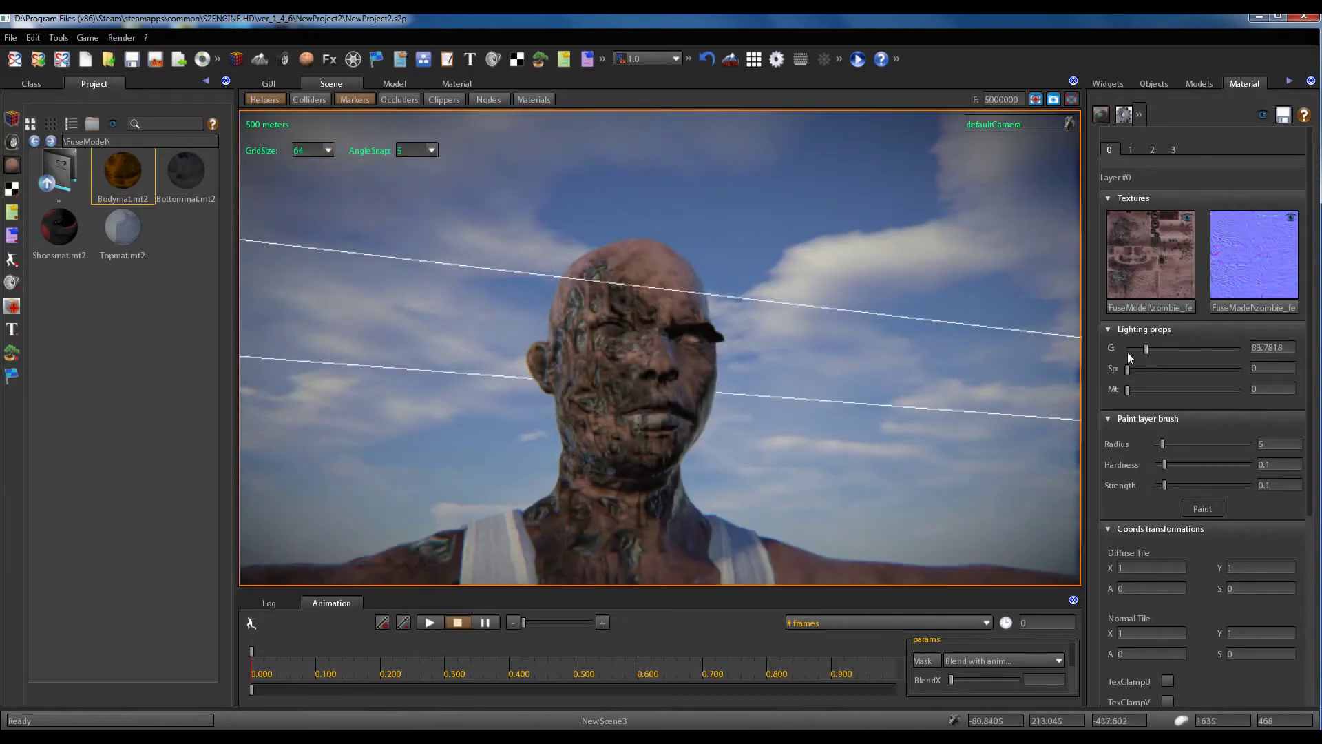
pyautogui.moveTo(1147, 350); pyautogui.dragTo(1140, 349)
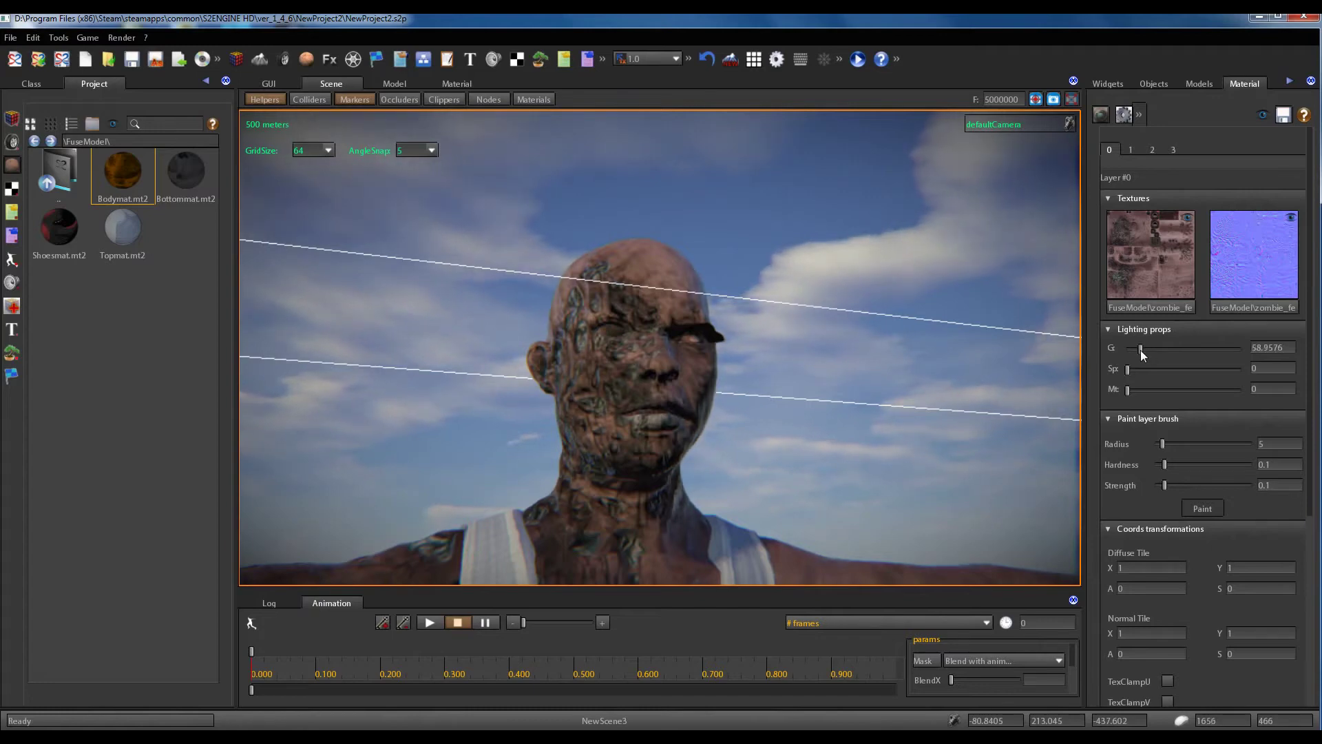
pyautogui.moveTo(696, 435); pyautogui.dragTo(712, 435, button='right')
pyautogui.scroll(2, 712, 435)
pyautogui.scroll(-1, 714, 437)
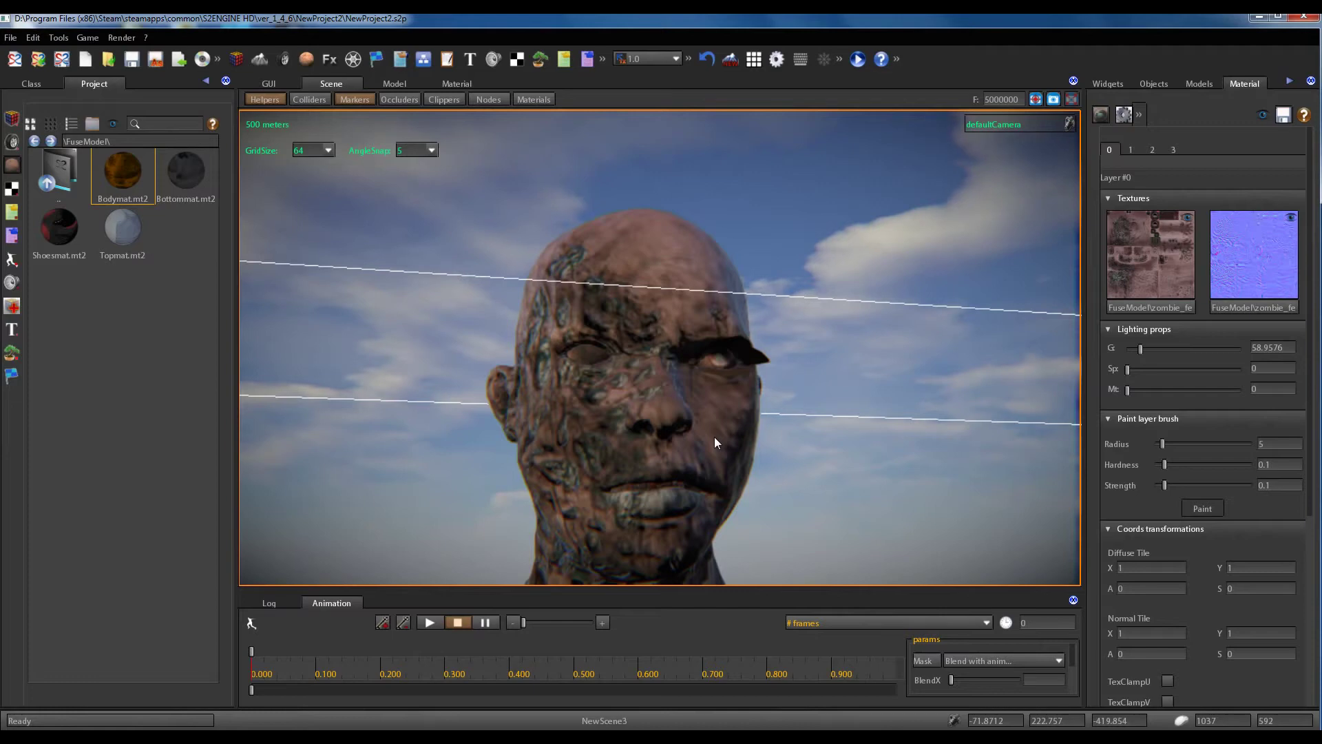
pyautogui.click(1195, 82)
pyautogui.moveTo(1292, 610); pyautogui.dragTo(1300, 441)
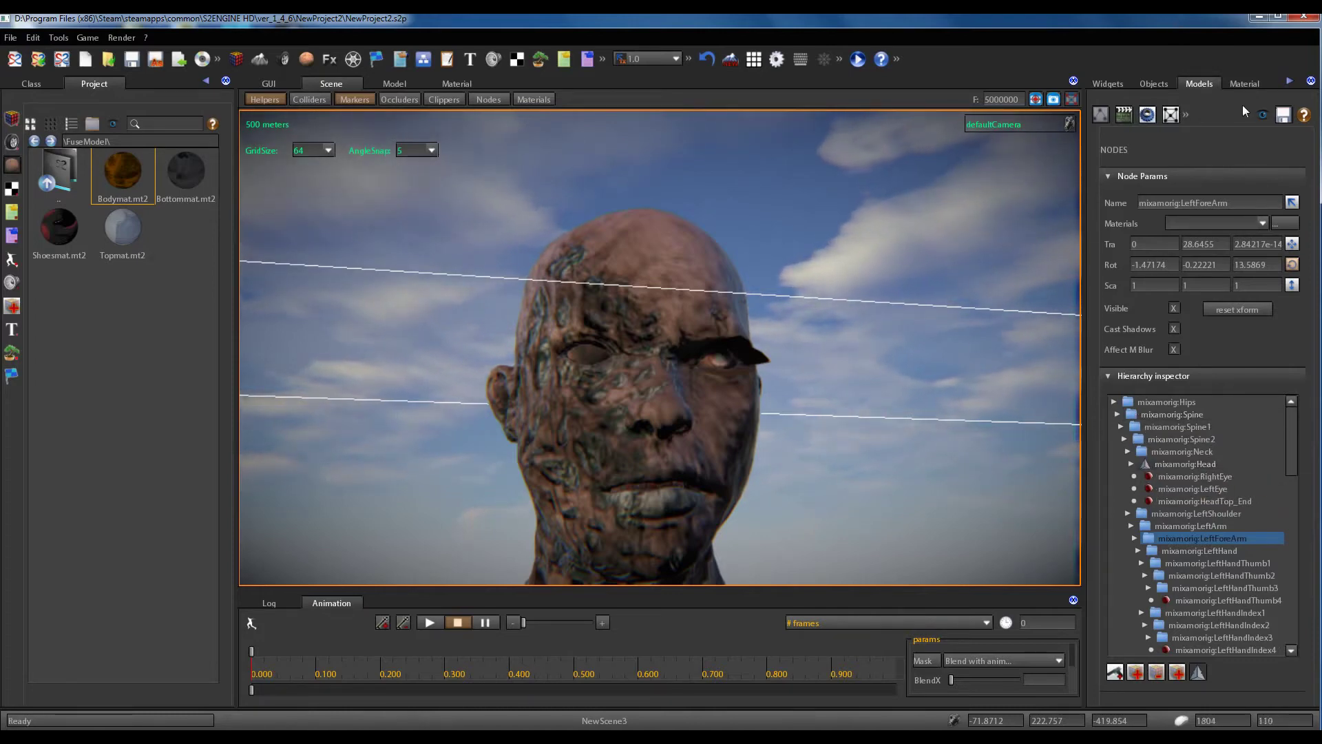
pyautogui.click(1238, 82)
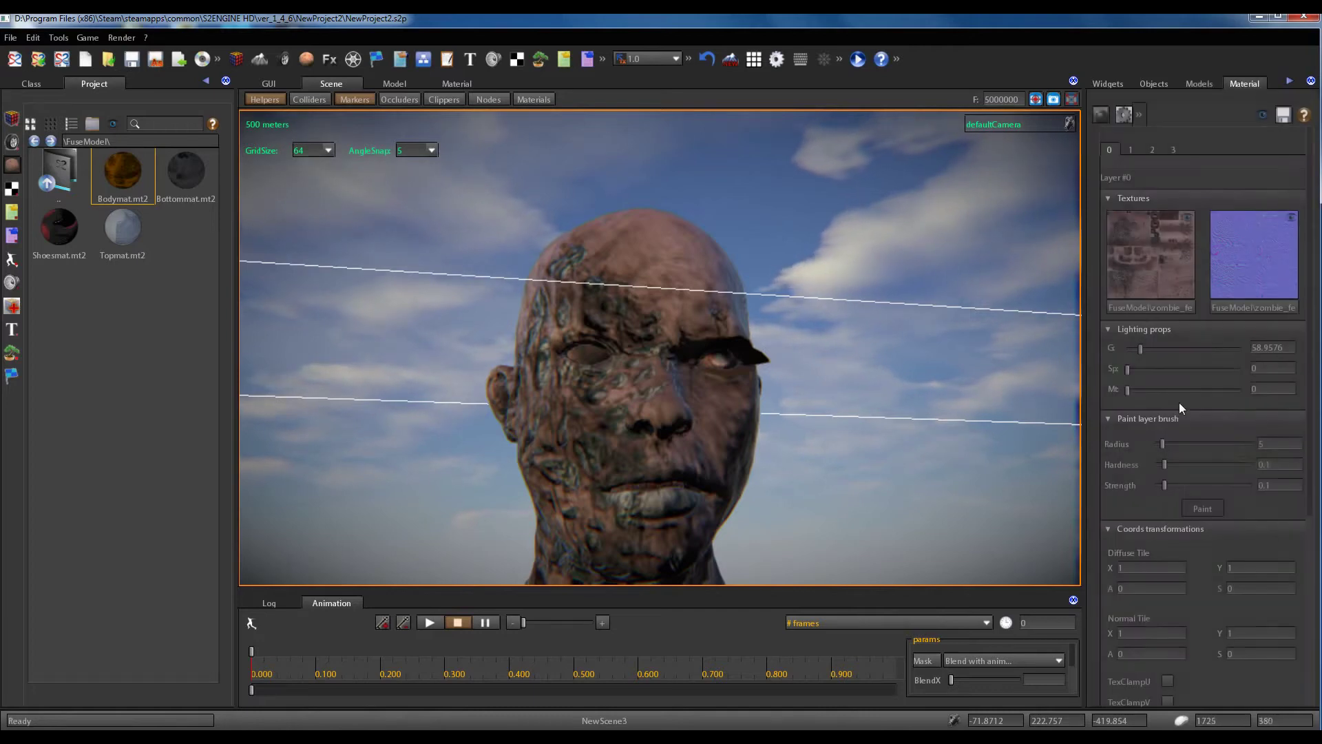
pyautogui.moveTo(584, 349); pyautogui.dragTo(586, 350, button='right')
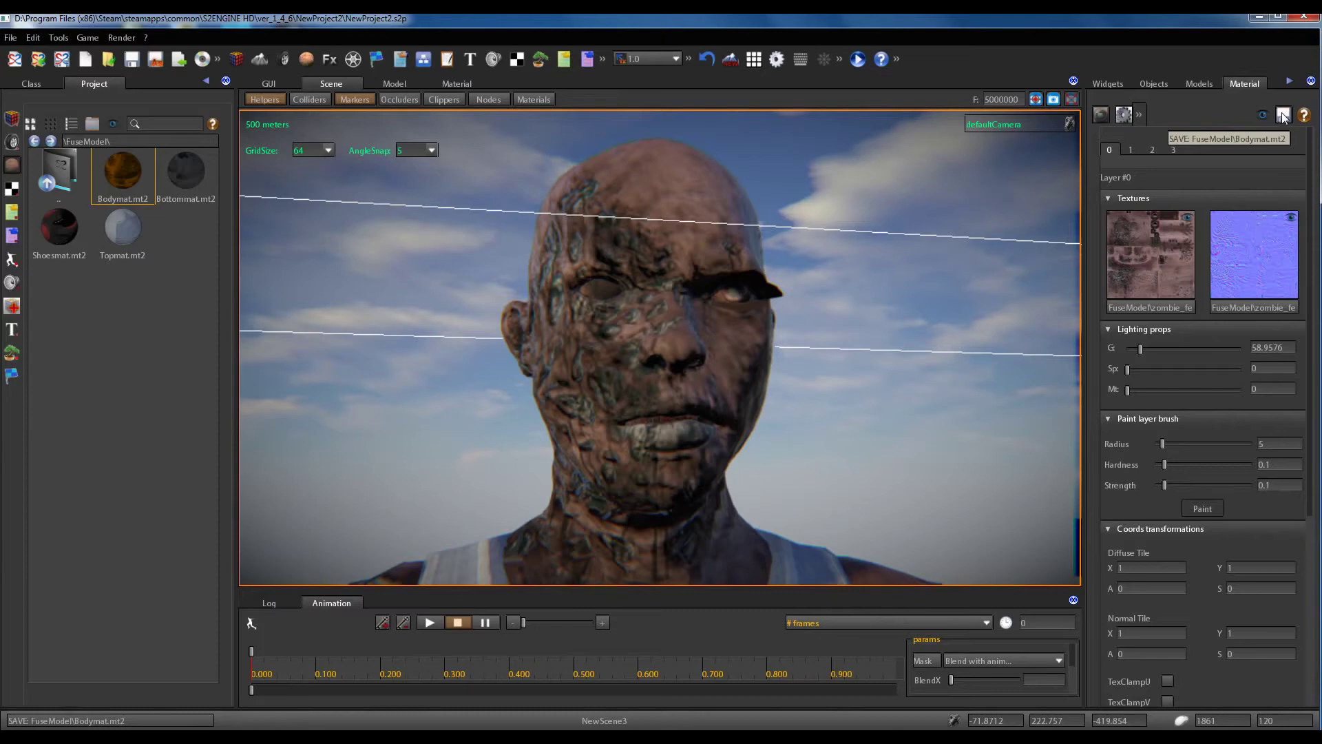
# In Bodymat's general material properties, set both Scattering and Back Scattering to 1
pyautogui.click(1124, 116)
pyautogui.scroll(-4, 1232, 367)
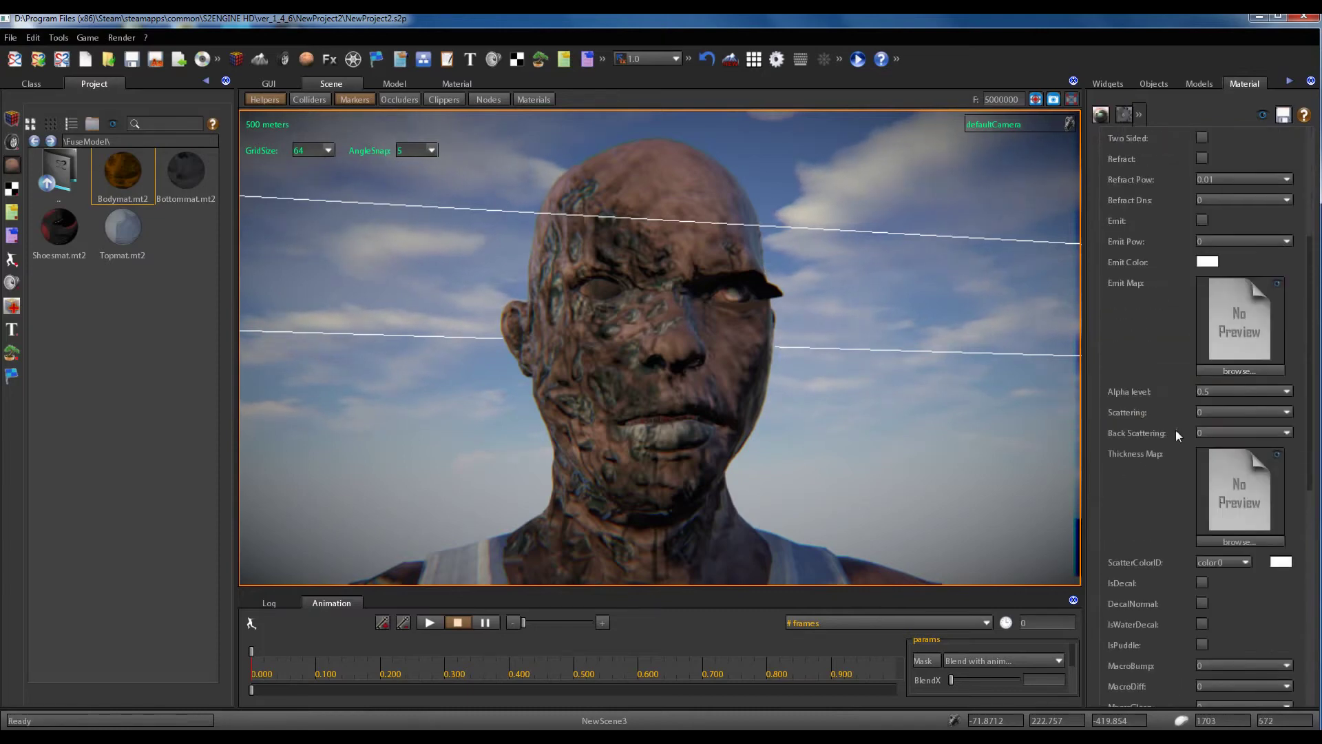
pyautogui.click(1263, 411)
pyautogui.write('1')
pyautogui.click(1253, 432)
pyautogui.write('1')
pyautogui.press('Return')
# Reduce Bodymat's Scattering to 0.2 and view the head from its other side
pyautogui.click(1246, 411)
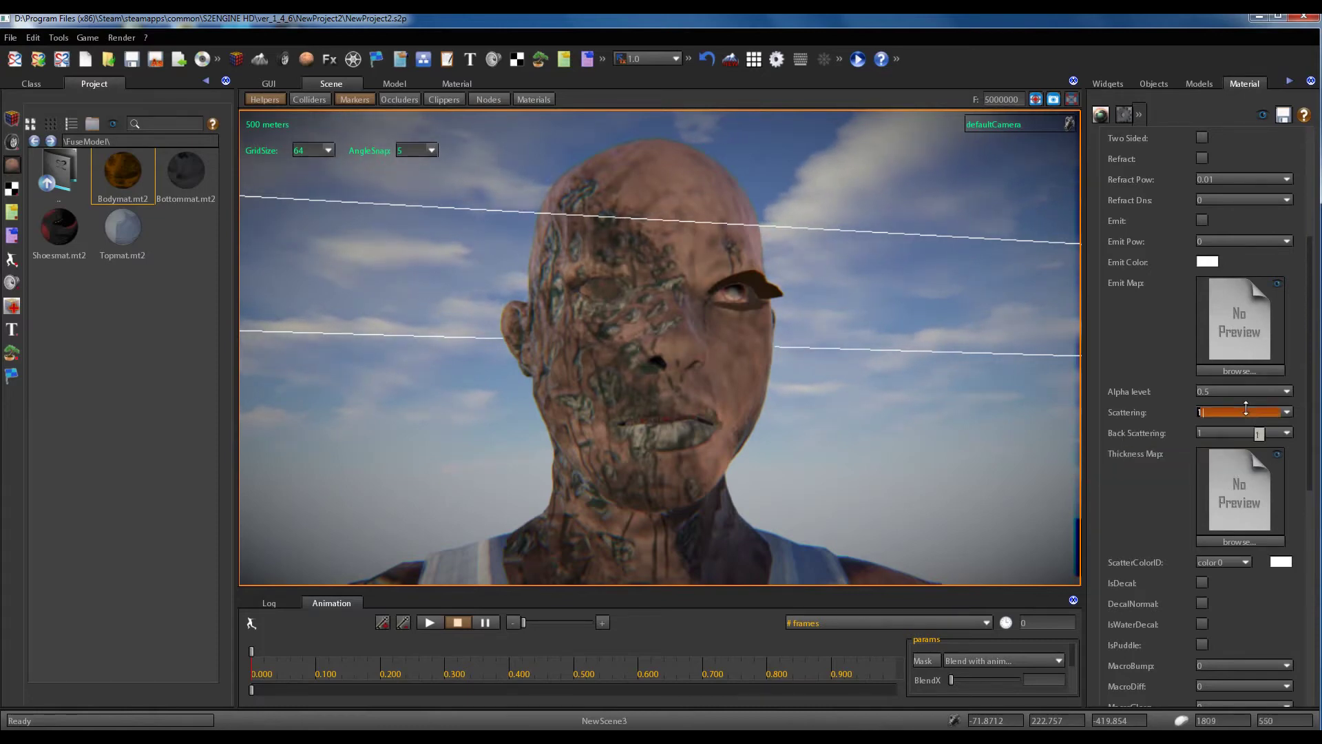
pyautogui.press('BackSpace')
pyautogui.write('0.2')
pyautogui.press('Return')
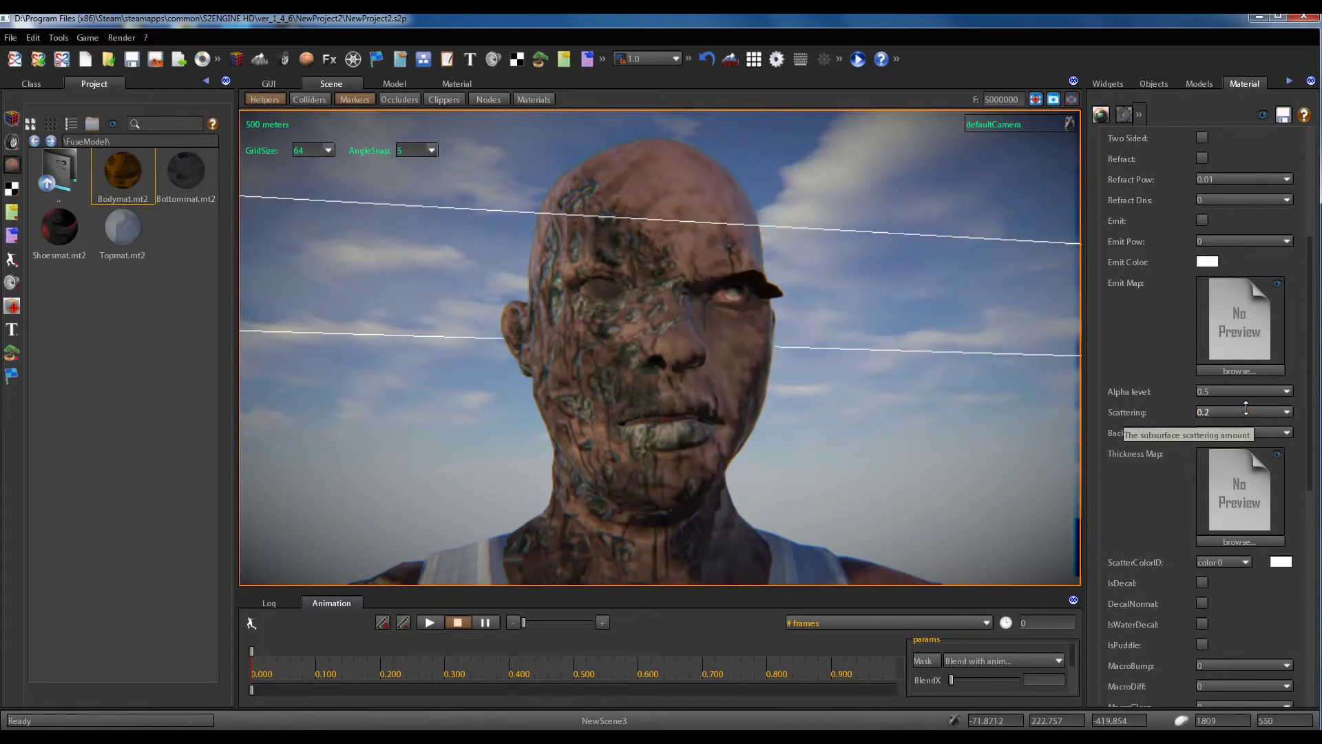
pyautogui.press('d')
pyautogui.moveTo(901, 441); pyautogui.dragTo(691, 444, button='right')
pyautogui.moveTo(691, 449); pyautogui.dragTo(779, 410, button='middle')
pyautogui.click(1278, 562)
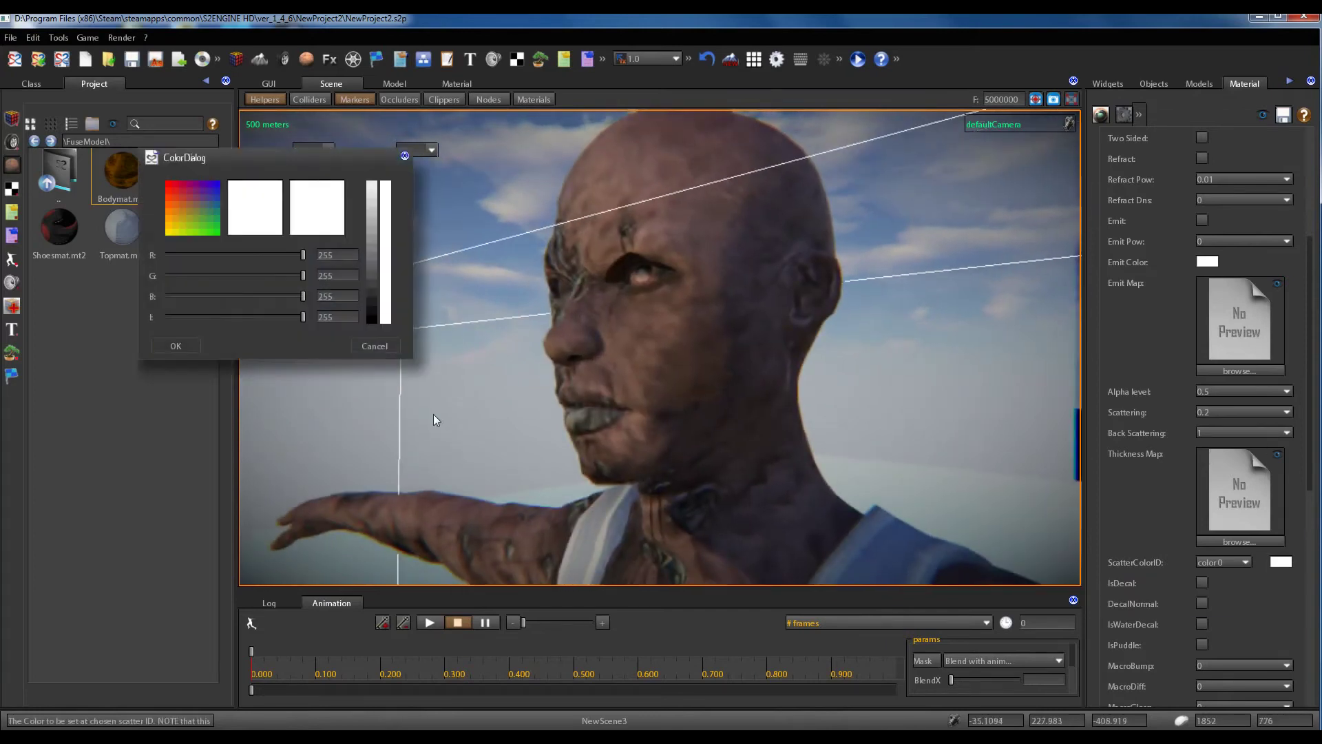
pyautogui.click(375, 346)
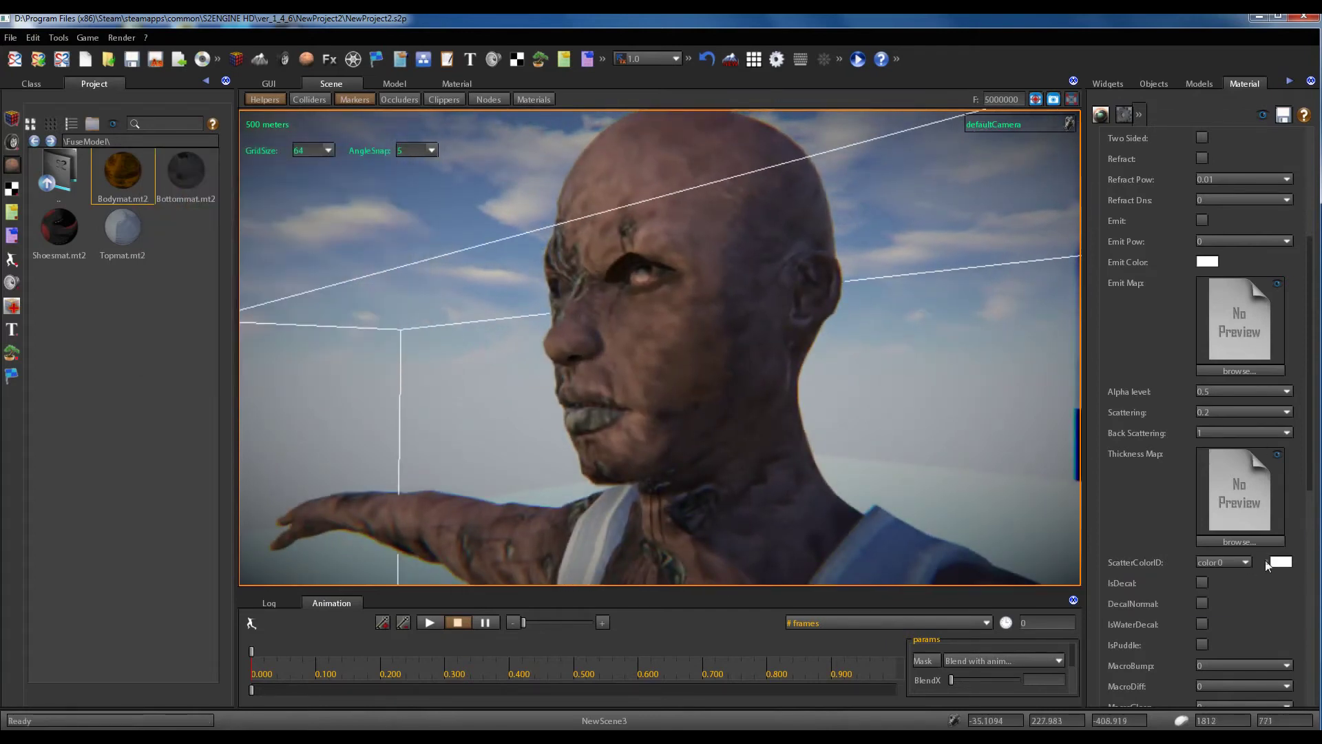
pyautogui.click(1278, 562)
pyautogui.click(375, 346)
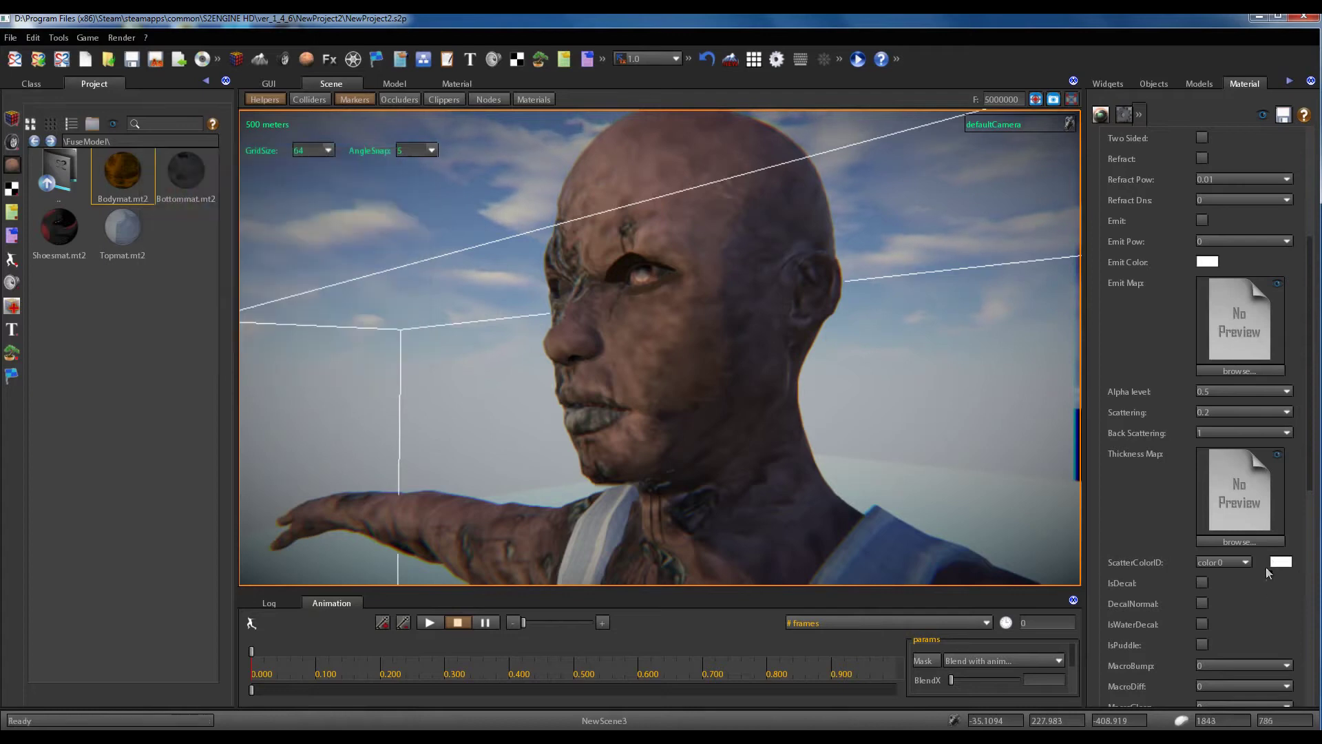
# Try color 1 and color 6 as Bodymat's ScatterColorID
pyautogui.click(1246, 563)
pyautogui.click(1228, 586)
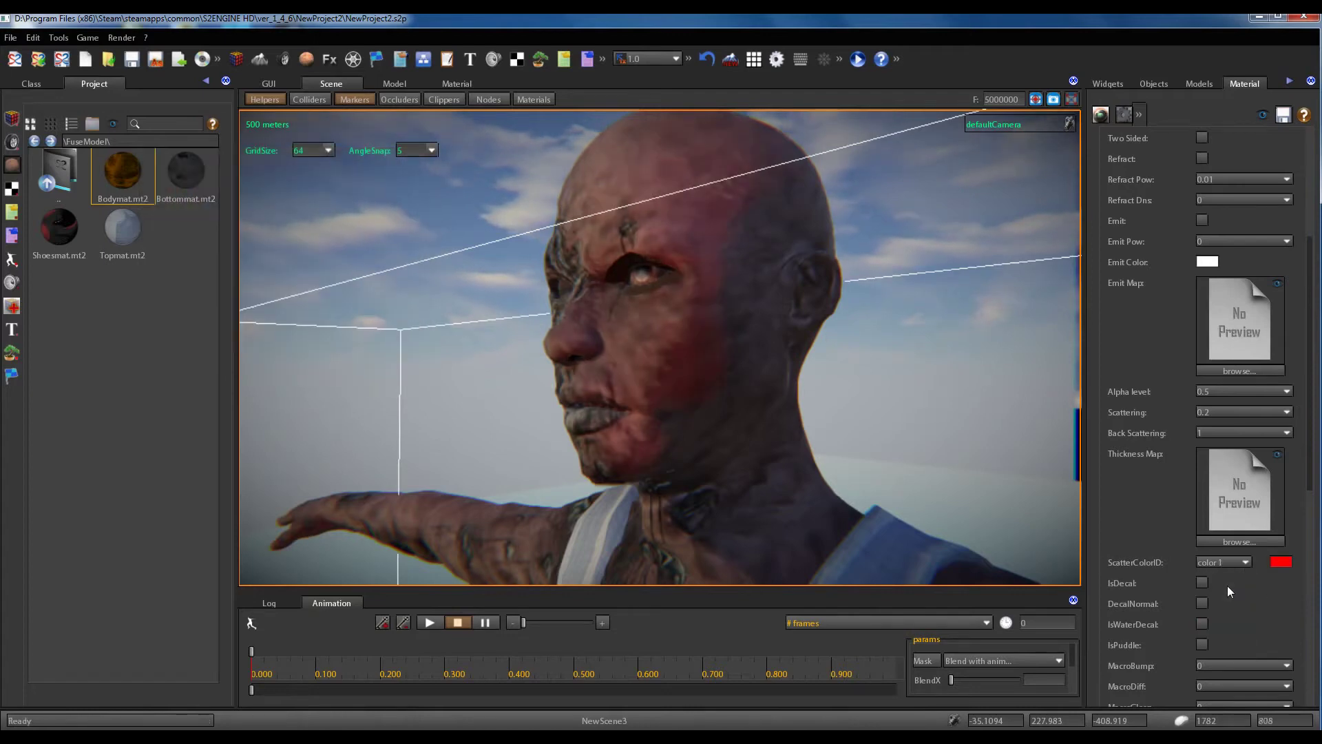
pyautogui.press('s')
pyautogui.moveTo(747, 424); pyautogui.dragTo(753, 411, button='right')
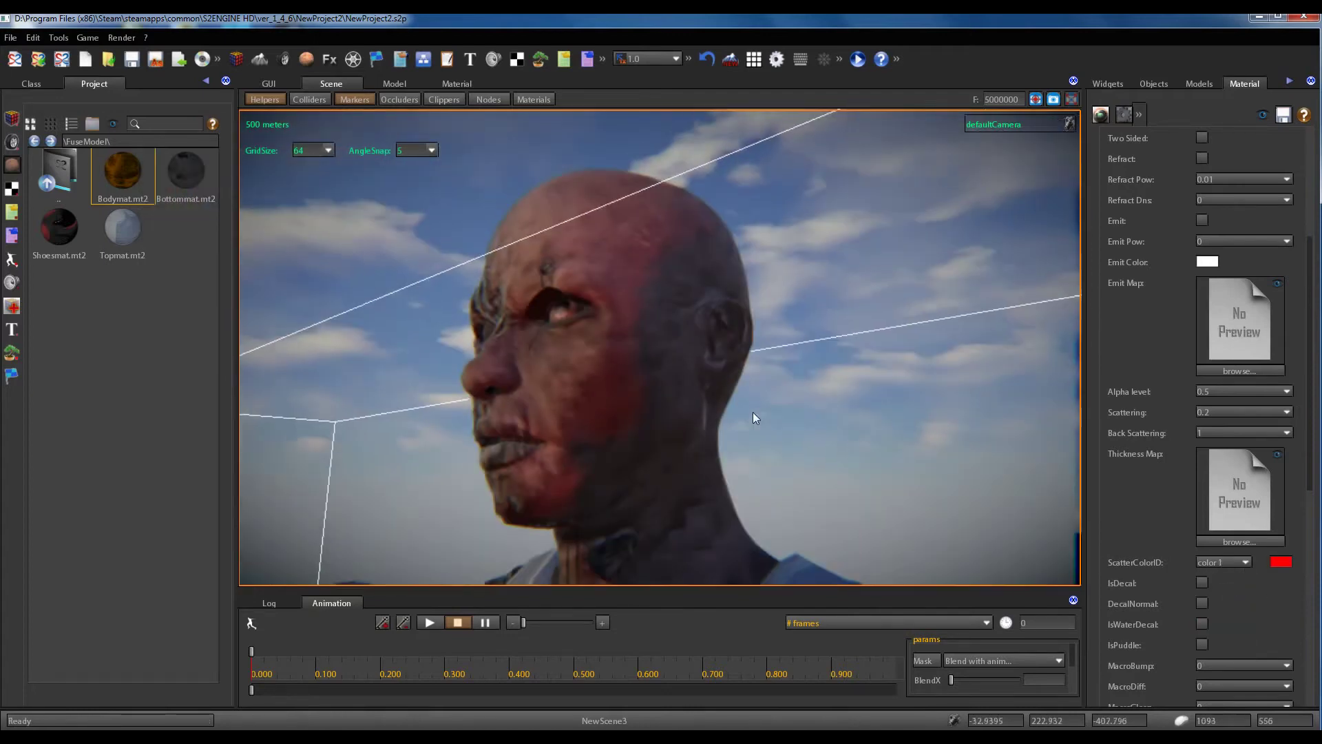
pyautogui.click(1245, 563)
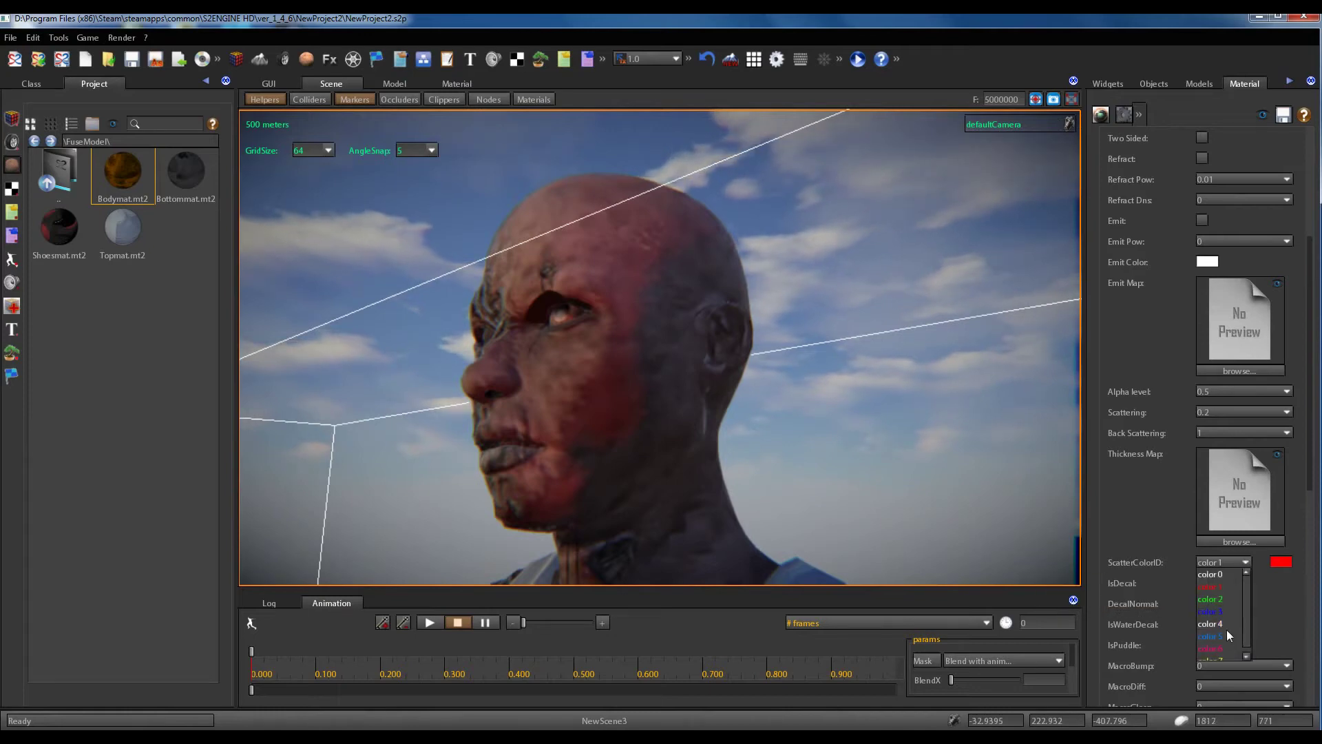
pyautogui.click(1229, 646)
# Set Bodymat's ScatterColorID to color 4 and inspect the skin from several angles
pyautogui.click(1245, 563)
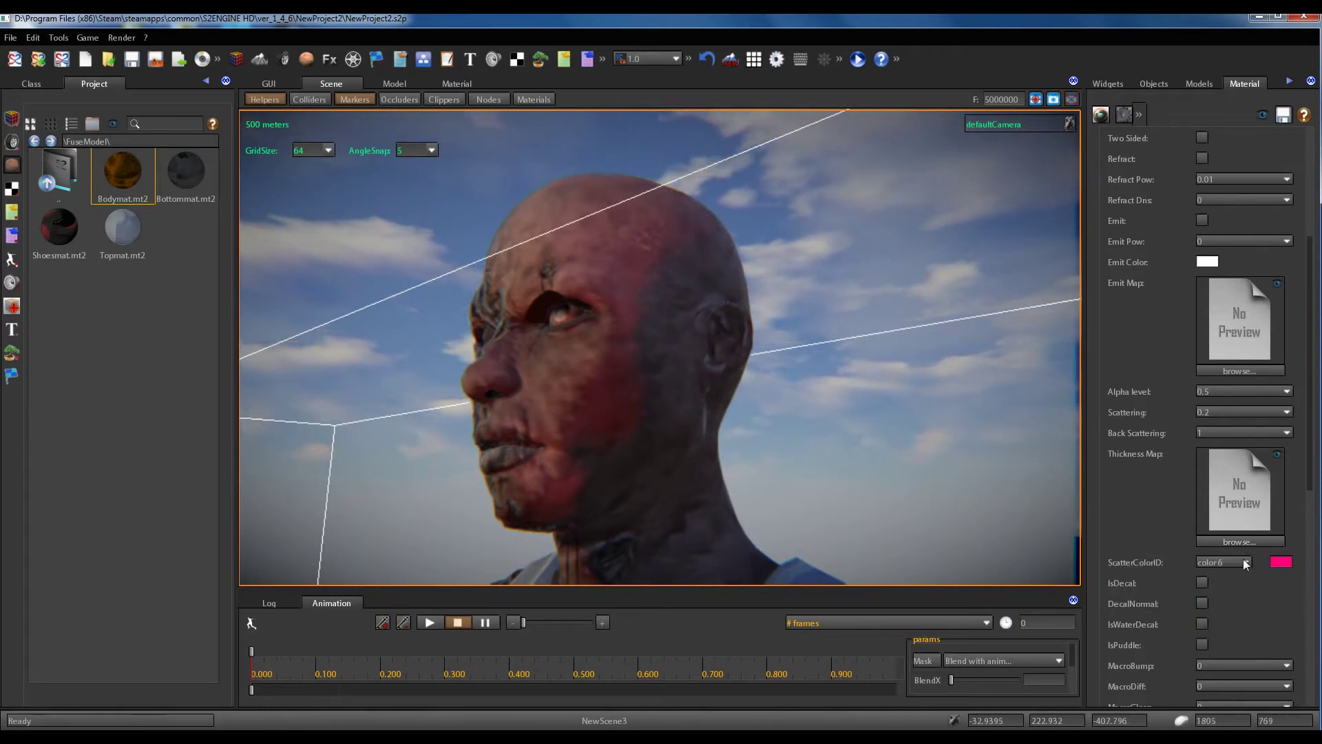
pyautogui.click(1224, 623)
pyautogui.moveTo(717, 394)
pyautogui.mouseDown(button='right')
pyautogui.moveTo(737, 397)
pyautogui.moveTo(581, 398)
pyautogui.moveTo(810, 408)
pyautogui.moveTo(759, 407)
pyautogui.moveTo(729, 391)
pyautogui.moveTo(728, 372)
pyautogui.mouseUp(button='right')
pyautogui.scroll(3, 729, 361)
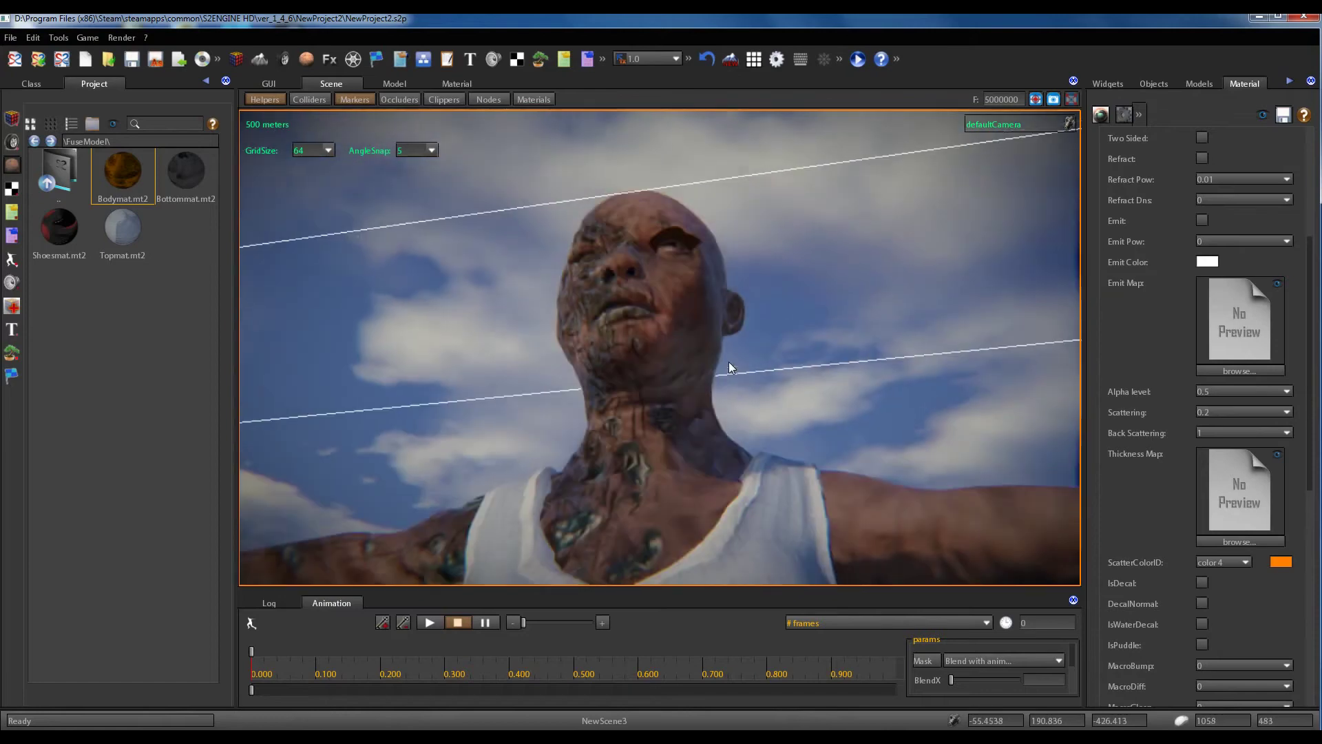
pyautogui.scroll(-1, 728, 361)
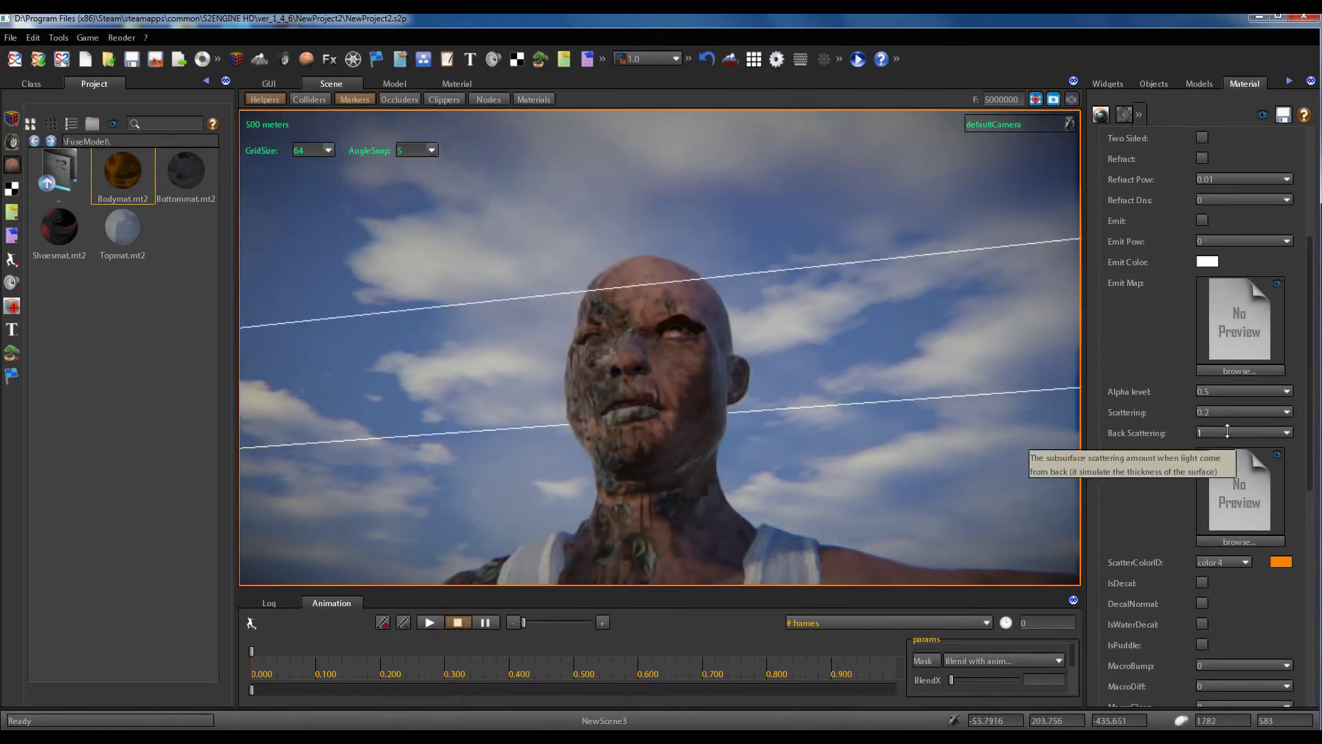
pyautogui.moveTo(786, 392); pyautogui.dragTo(688, 440, button='right')
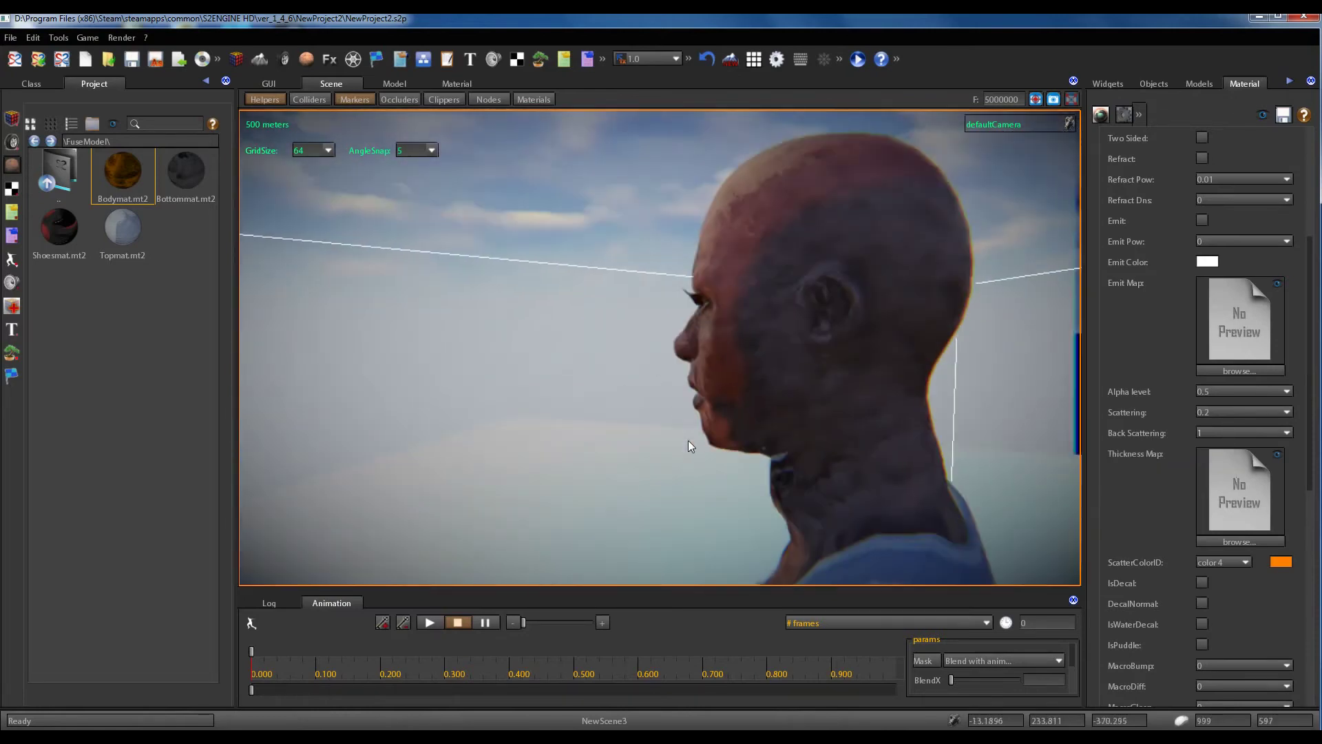
# Try Back Scattering values of 0.5 and 0.8 on Bodymat, checking the skin from different sides
pyautogui.click(1219, 431)
pyautogui.press('BackSpace')
pyautogui.write('0.5')
pyautogui.press('Return')
pyautogui.moveTo(655, 427); pyautogui.dragTo(783, 389, button='right')
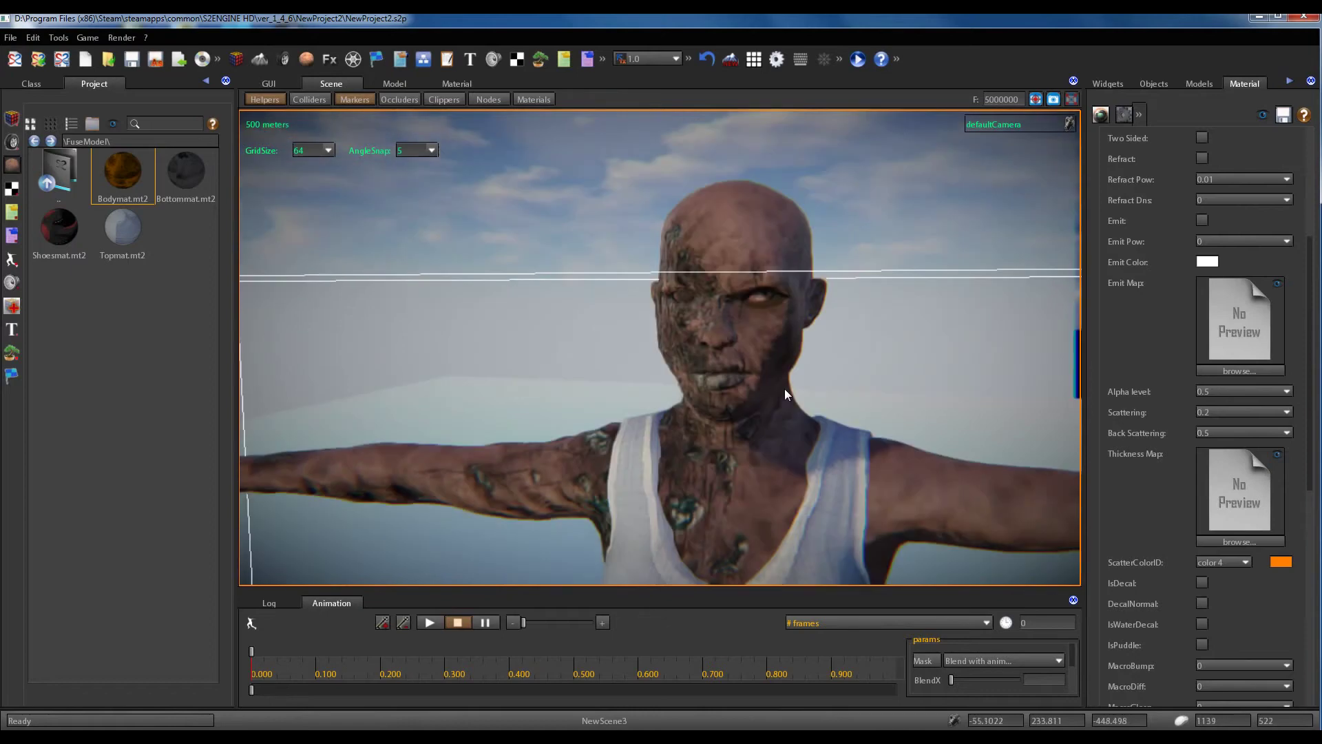
pyautogui.click(1220, 432)
pyautogui.write('0.8')
pyautogui.press('Return')
pyautogui.moveTo(928, 403); pyautogui.dragTo(751, 391, button='right')
# Set Bodymat's Back Scattering to 0.6, check the skin, and save the material
pyautogui.click(1229, 431)
pyautogui.press('BackSpace')
pyautogui.write('6')
pyautogui.press('Return')
pyautogui.moveTo(814, 387); pyautogui.dragTo(787, 404, button='right')
pyautogui.scroll(-2, 787, 403)
pyautogui.scroll(4, 787, 403)
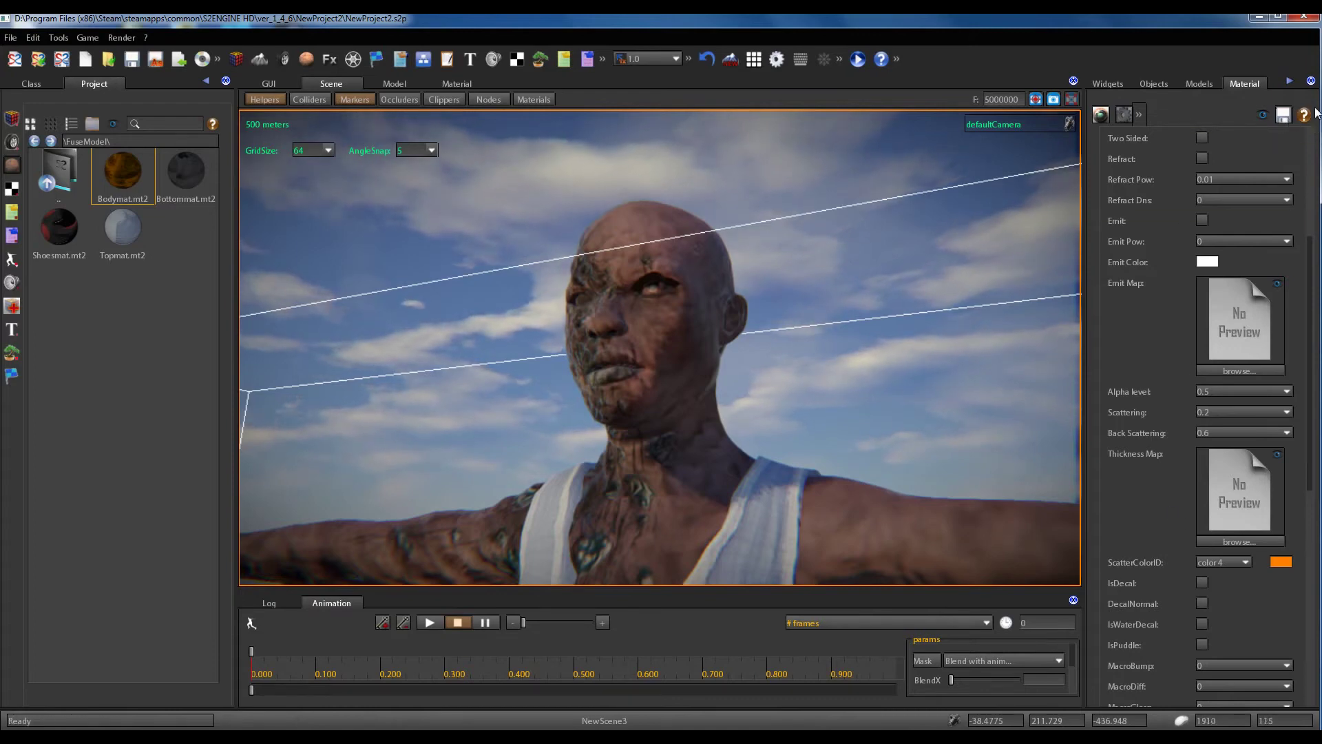
pyautogui.click(1283, 116)
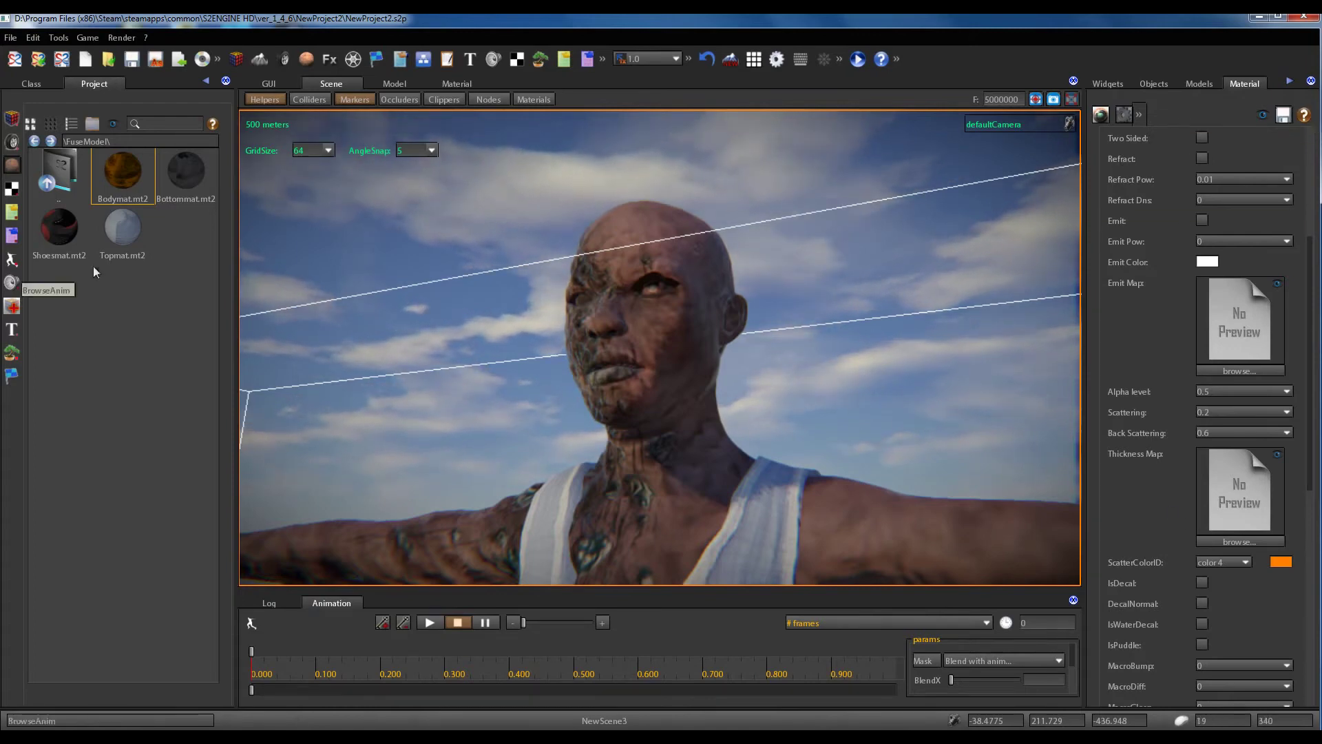
# Open Topmat.mt2 and set its layer's G lighting property to about 53
pyautogui.click(126, 245)
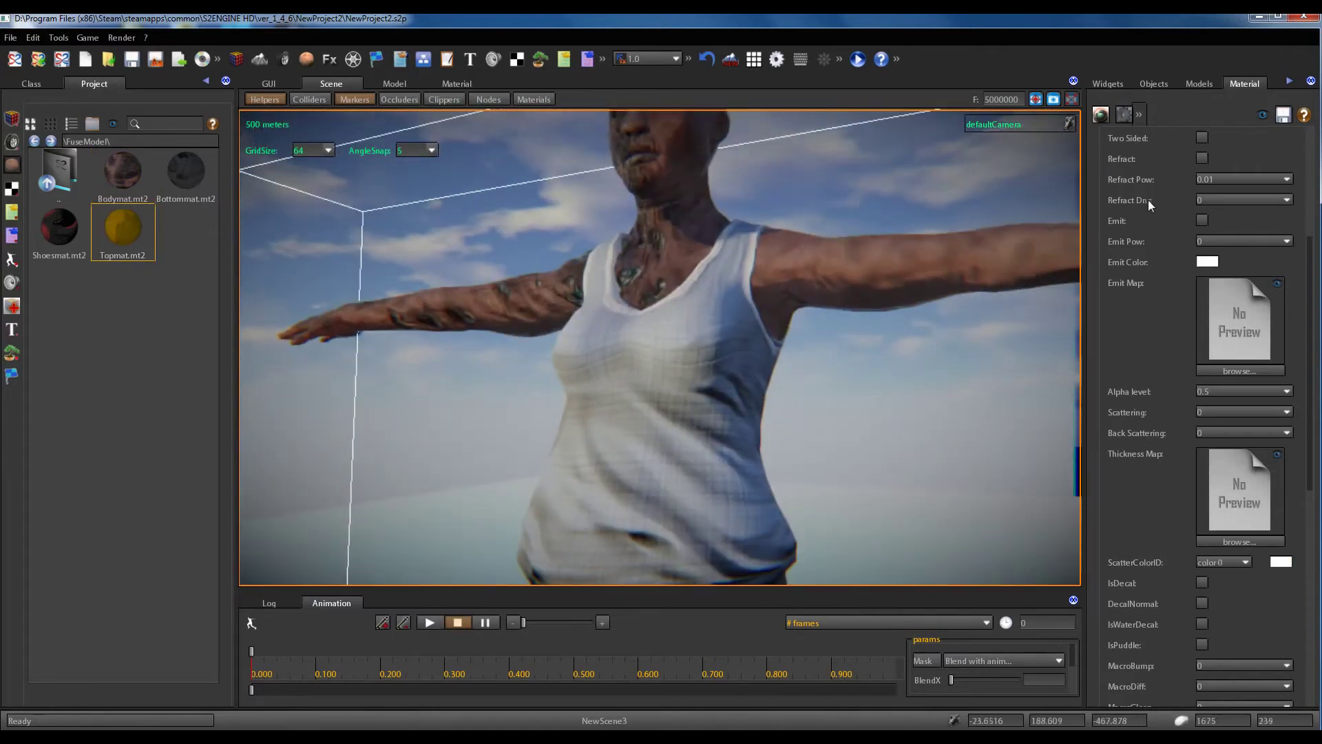
pyautogui.click(1102, 114)
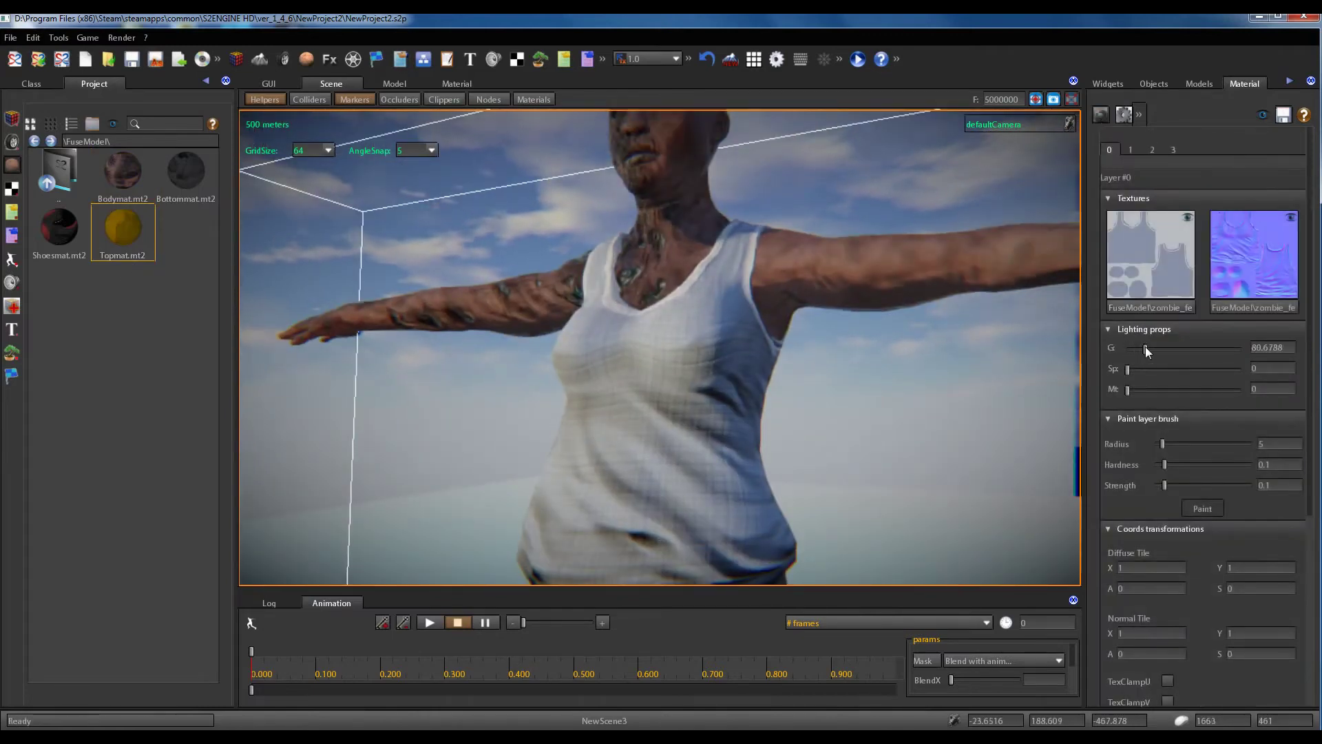
pyautogui.moveTo(1155, 349); pyautogui.dragTo(1160, 350)
pyautogui.moveTo(812, 366); pyautogui.dragTo(691, 362, button='right')
pyautogui.moveTo(1149, 341); pyautogui.dragTo(1142, 352)
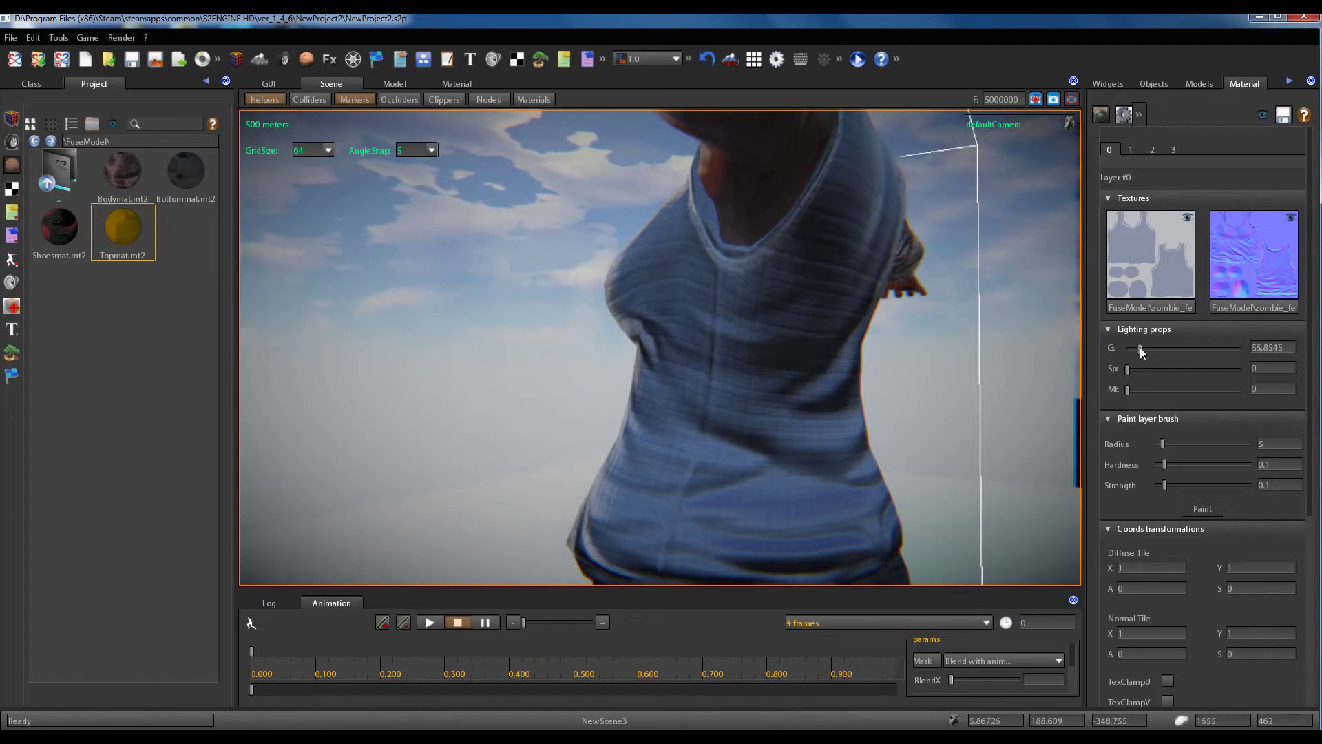
pyautogui.moveTo(1140, 347); pyautogui.dragTo(1139, 347)
pyautogui.moveTo(730, 344)
pyautogui.mouseDown(button='middle')
pyautogui.moveTo(693, 346)
pyautogui.moveTo(739, 337)
pyautogui.mouseUp(button='middle')
# Change Topmat's diffuse layer color to olive green (R 127.5, G 159.375, B 47.8125) and check the tank top
pyautogui.scroll(-5, 1140, 595)
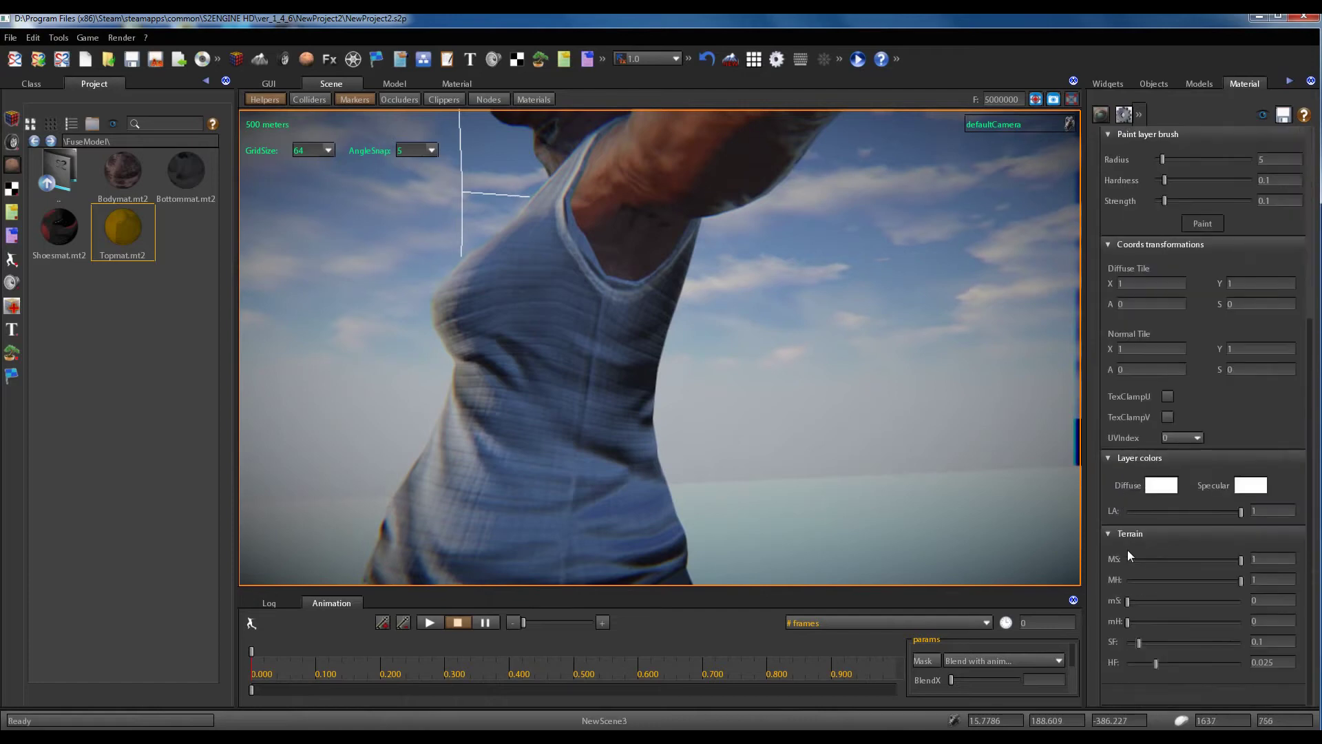
pyautogui.click(1172, 490)
pyautogui.click(180, 189)
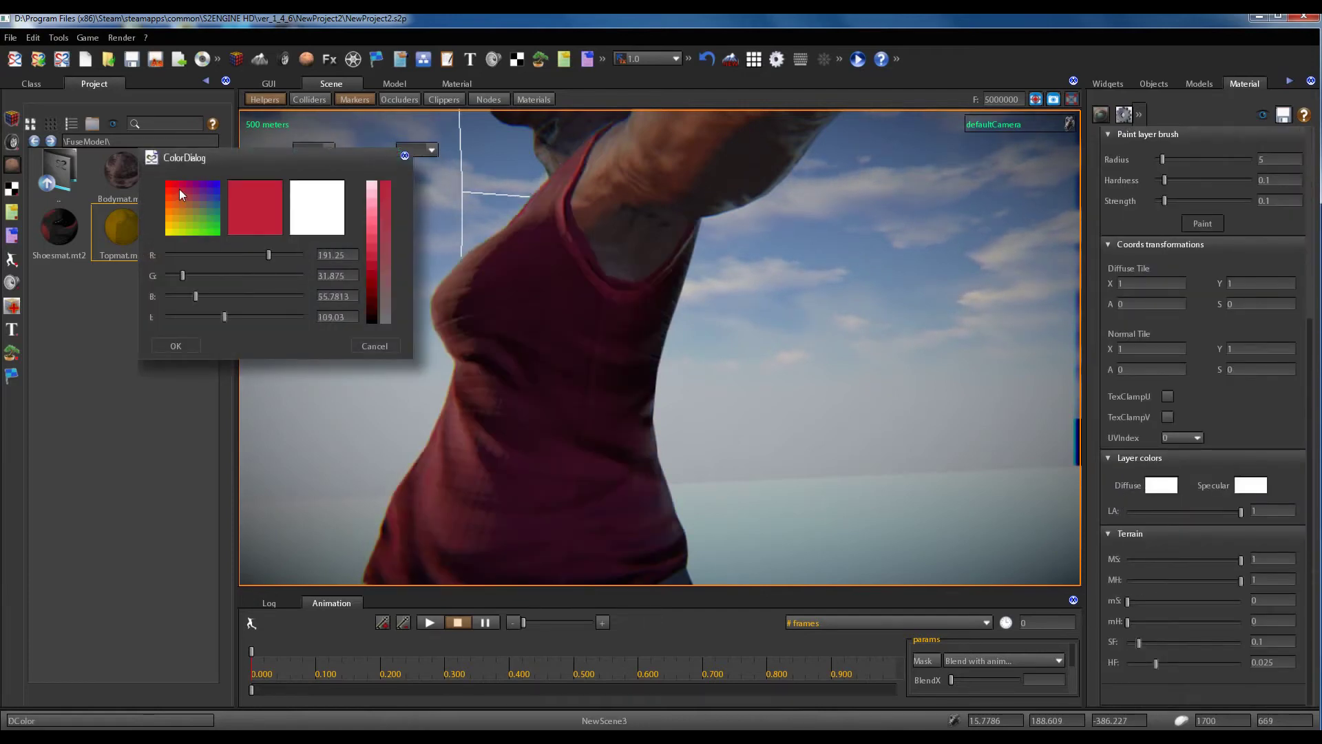
pyautogui.click(194, 209)
pyautogui.click(198, 220)
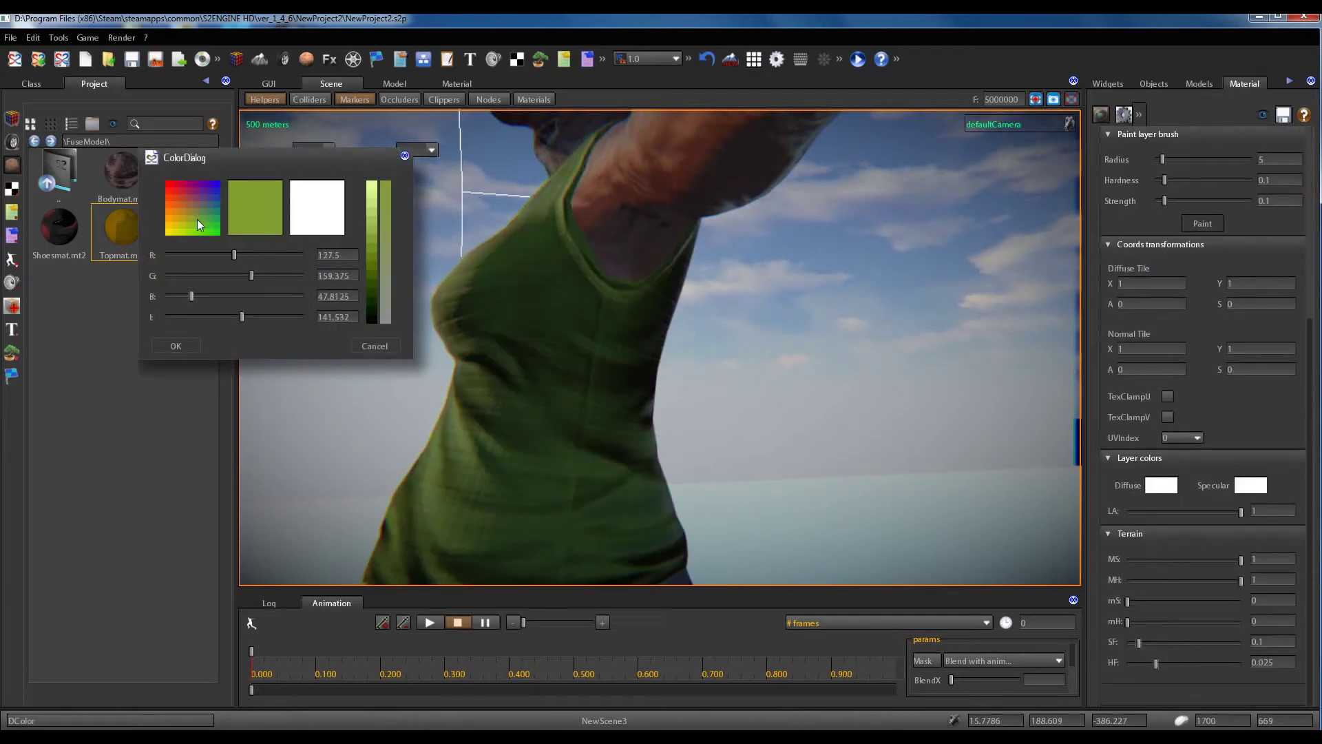
pyautogui.click(175, 346)
pyautogui.scroll(-5, 555, 370)
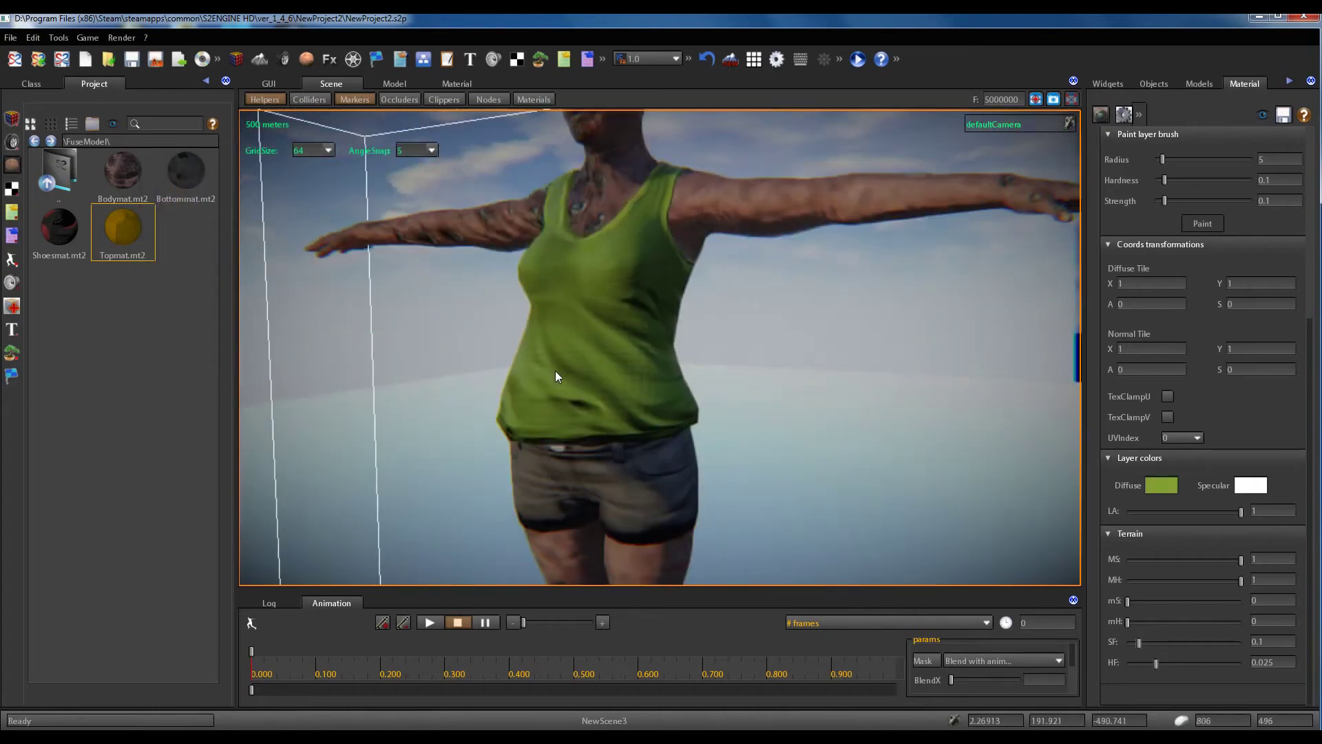
pyautogui.moveTo(920, 422); pyautogui.dragTo(820, 408, button='middle')
pyautogui.scroll(4, 1171, 460)
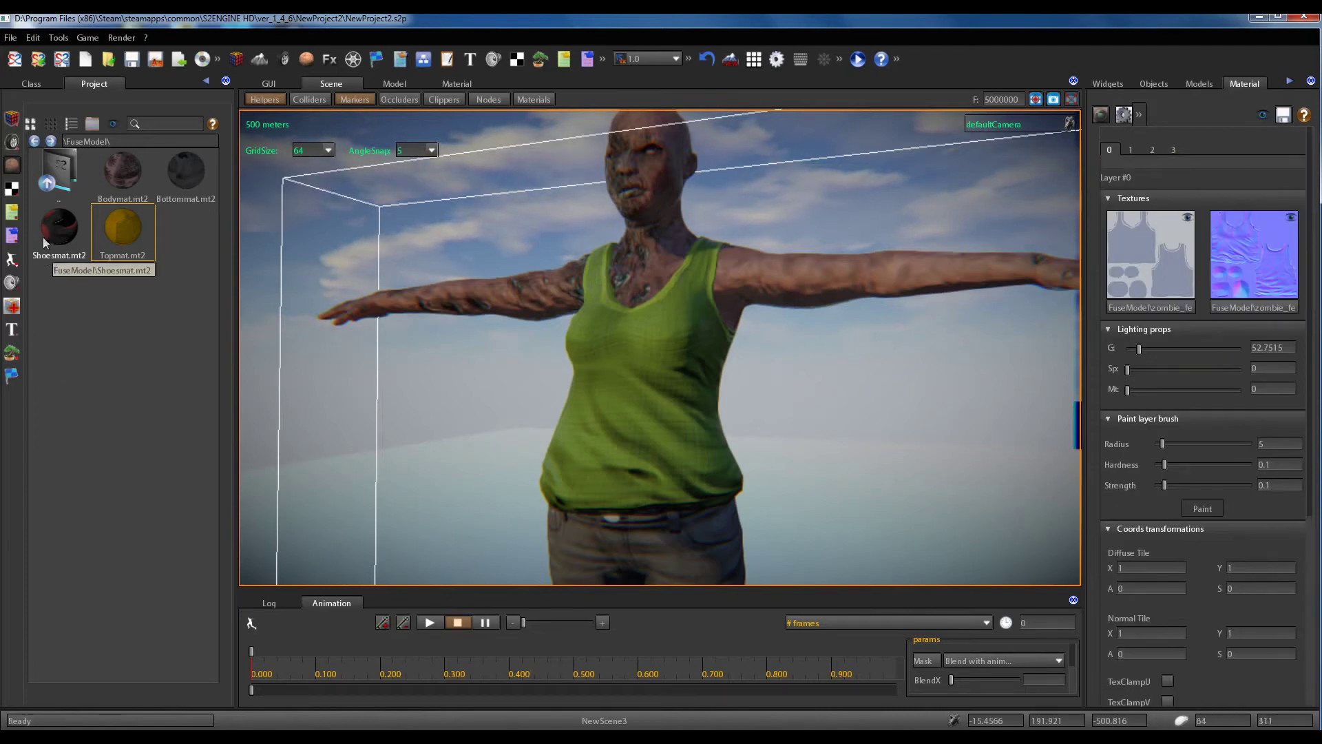
# Open Bottommat.mt2 and set its layer's G lighting property to about 22, checking the shorts from the side and back
pyautogui.click(180, 187)
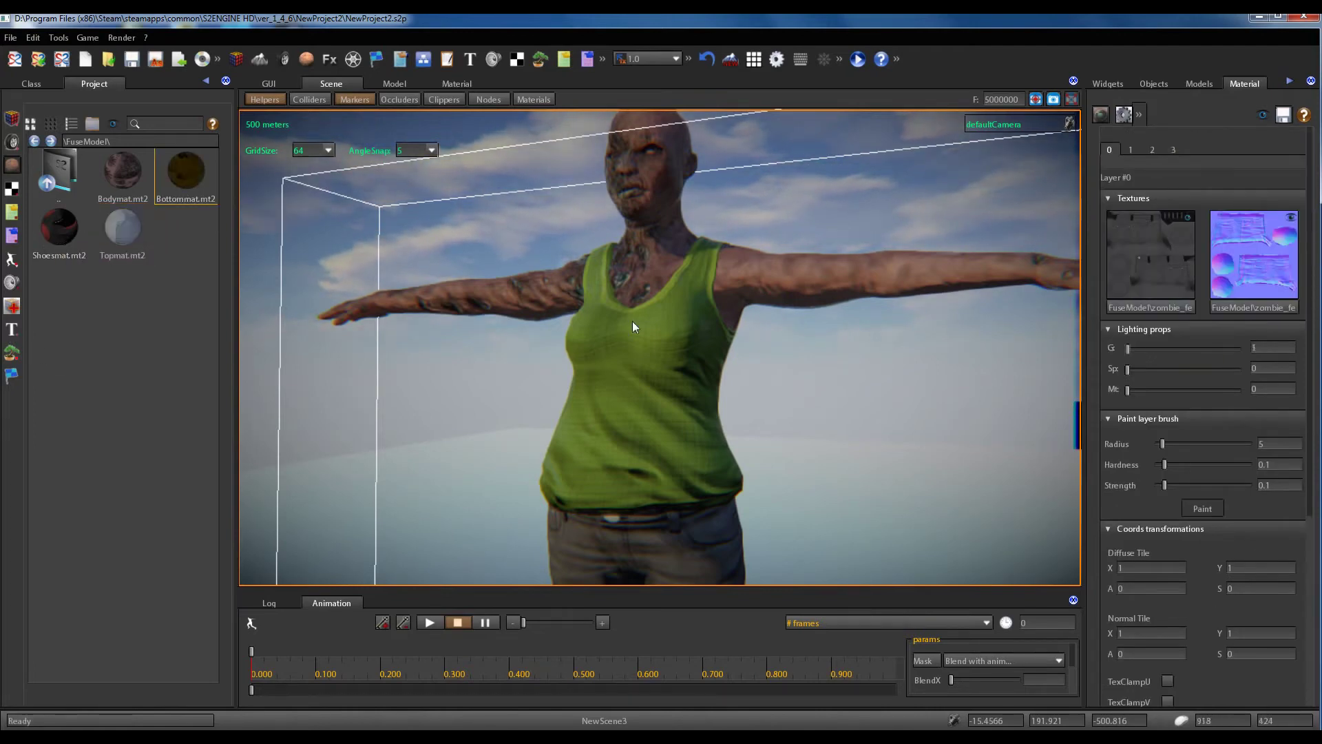
pyautogui.moveTo(760, 307); pyautogui.dragTo(722, 311, button='right')
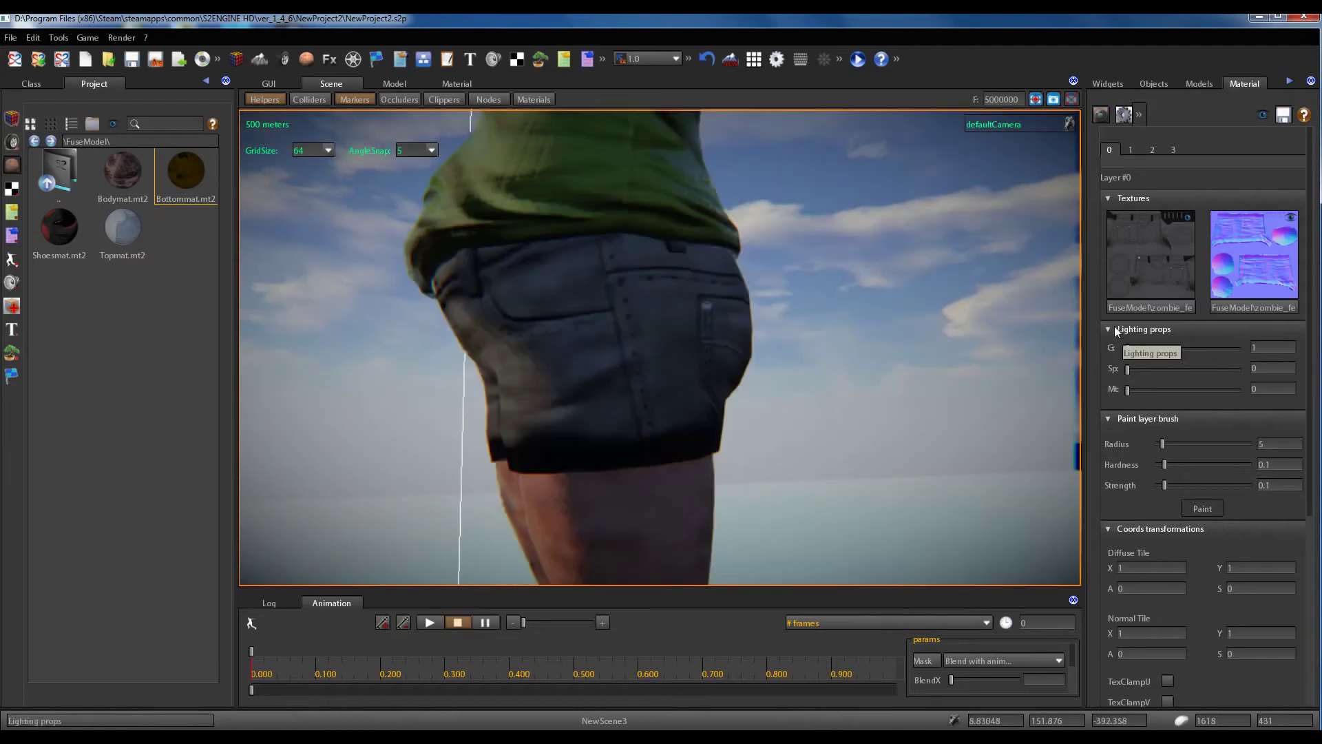
pyautogui.moveTo(1131, 348); pyautogui.dragTo(1133, 349)
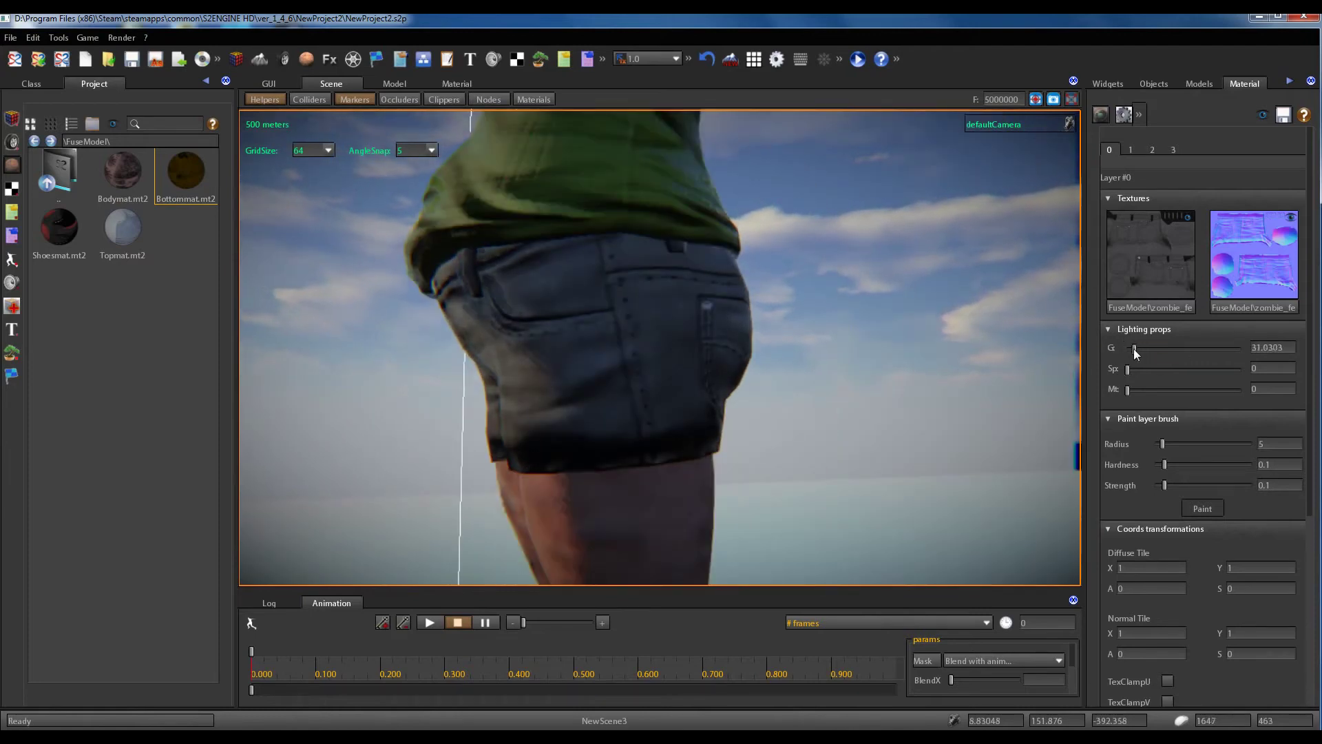
pyautogui.moveTo(536, 301); pyautogui.dragTo(540, 301, button='right')
pyautogui.moveTo(1134, 349); pyautogui.dragTo(1132, 353)
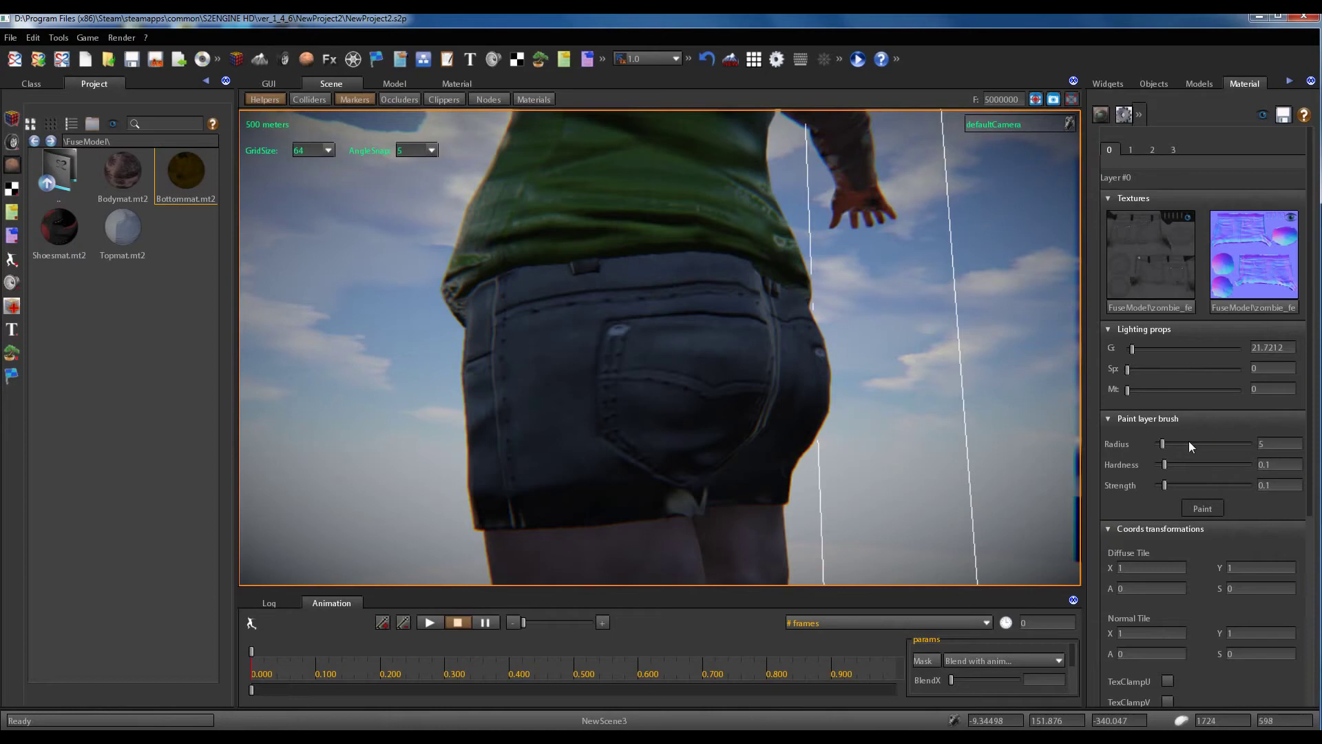
pyautogui.scroll(-4, 1210, 360)
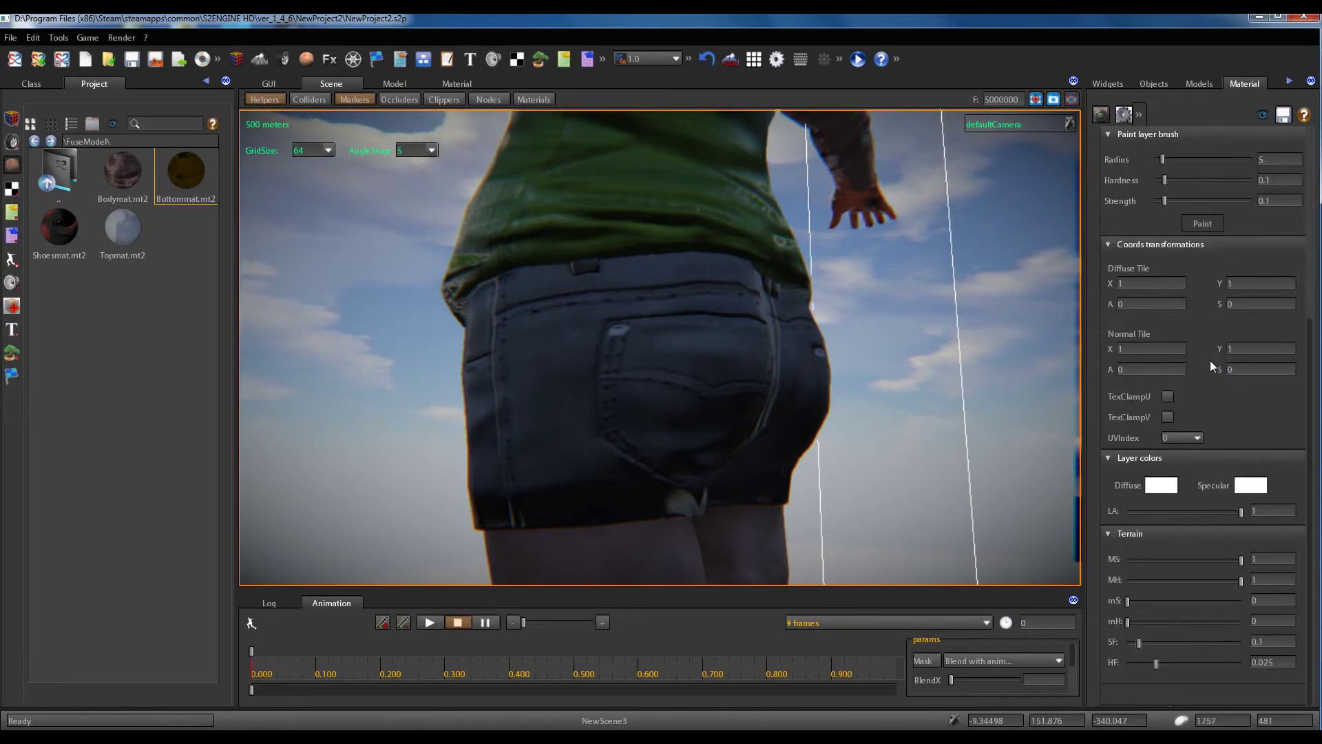
pyautogui.scroll(4, 1209, 361)
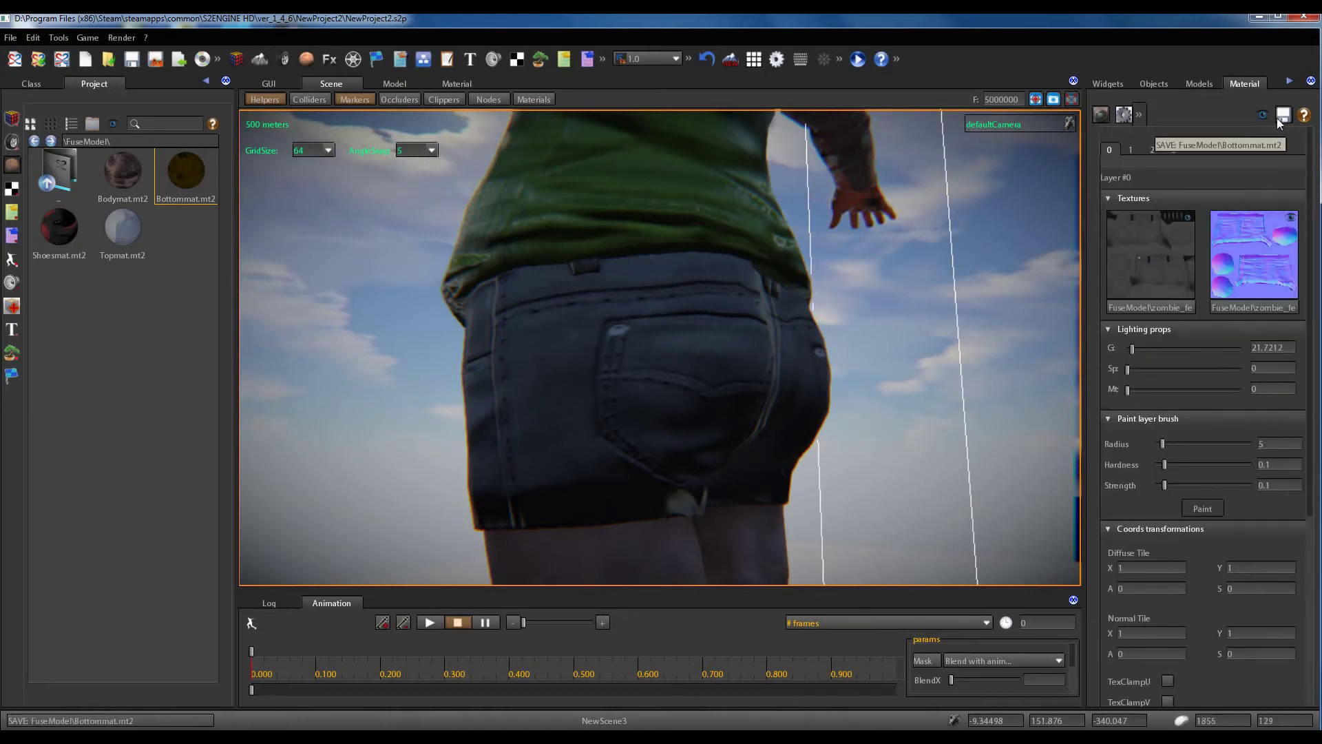
# Open Shoesmat.mt2 and set its layer's G lighting property to about 28, checking the boots from the side
pyautogui.moveTo(635, 386); pyautogui.dragTo(854, 387, button='middle')
pyautogui.scroll(-5, 854, 387)
pyautogui.moveTo(725, 318); pyautogui.dragTo(734, 328, button='middle')
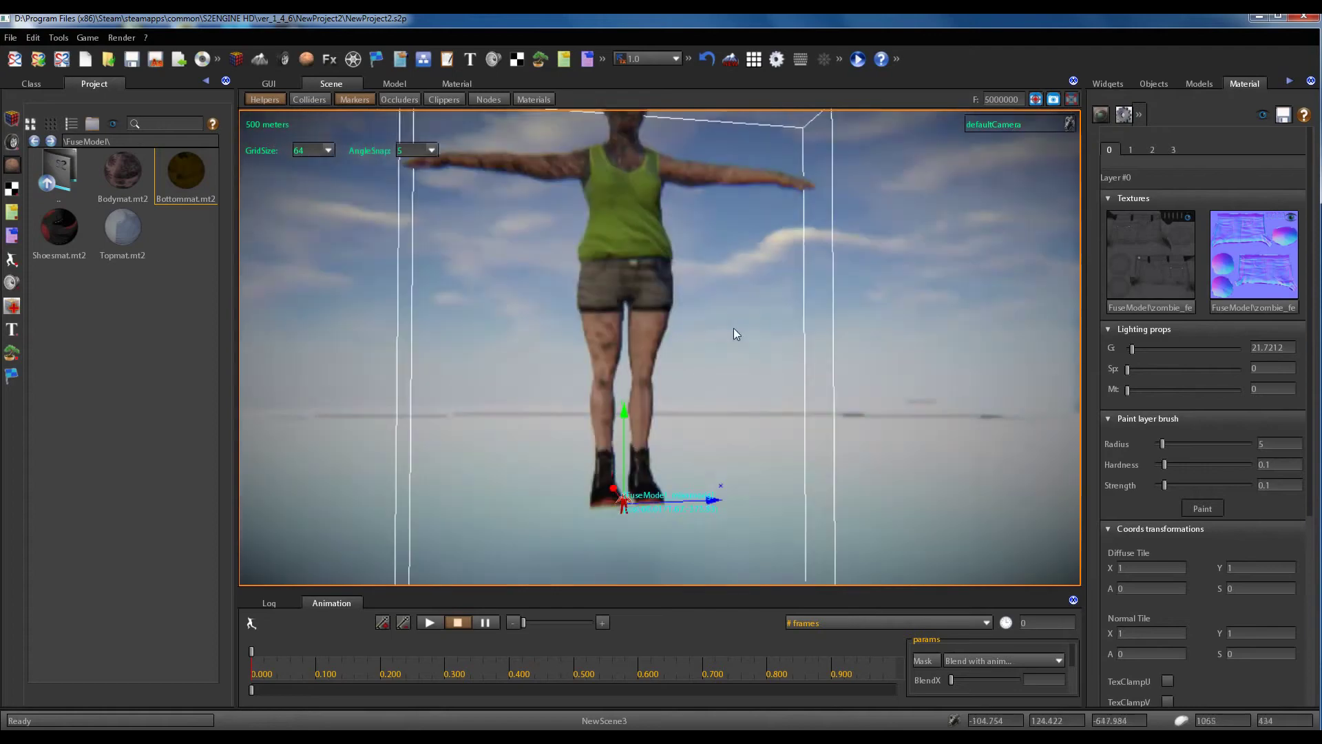
pyautogui.scroll(4, 730, 341)
pyautogui.scroll(3, 730, 341)
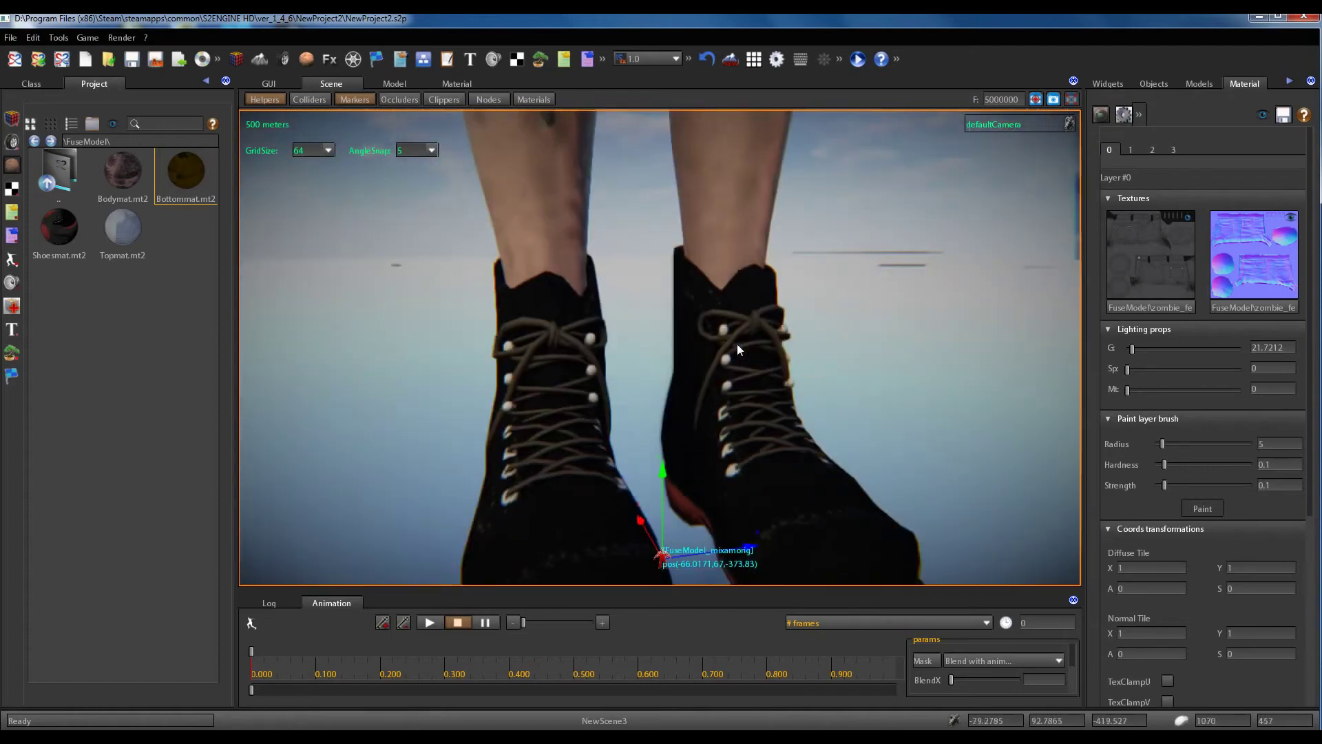
pyautogui.click(58, 237)
pyautogui.click(1133, 350)
pyautogui.moveTo(943, 335); pyautogui.dragTo(647, 308, button='middle')
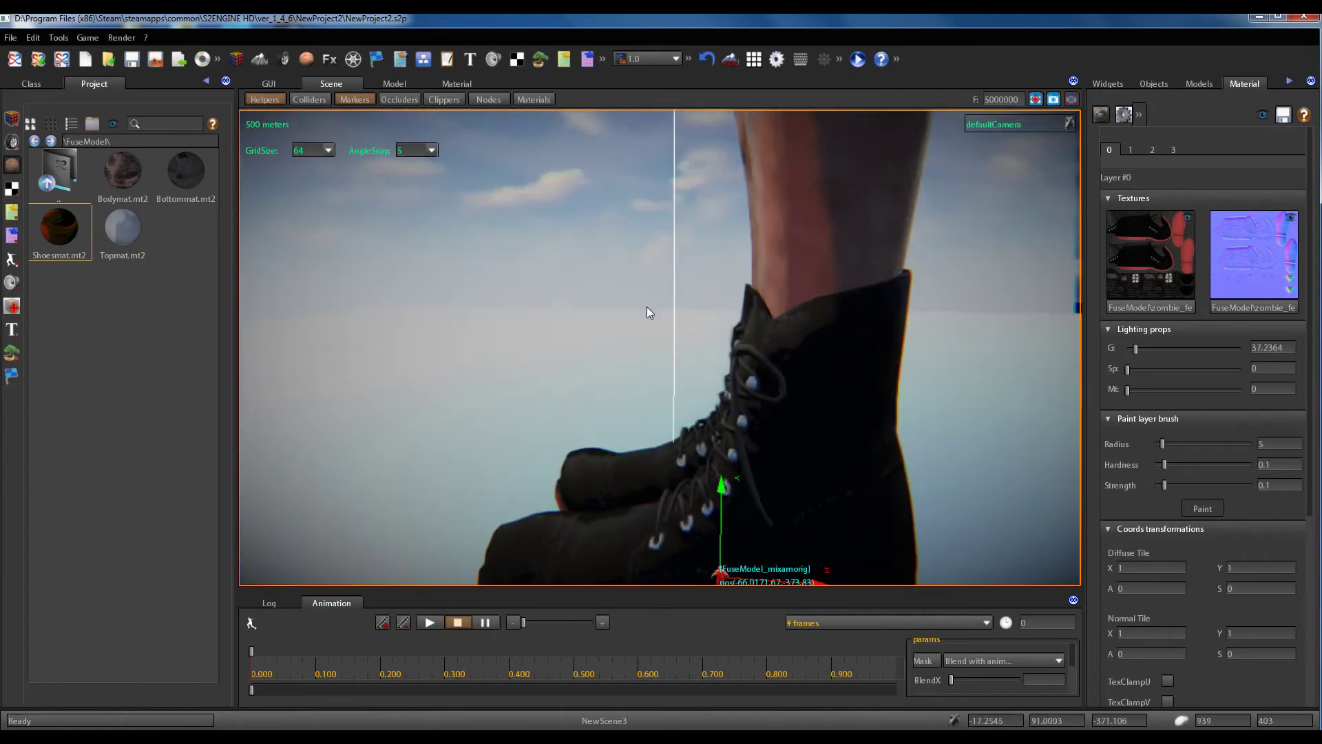
pyautogui.moveTo(1134, 350); pyautogui.dragTo(1135, 354)
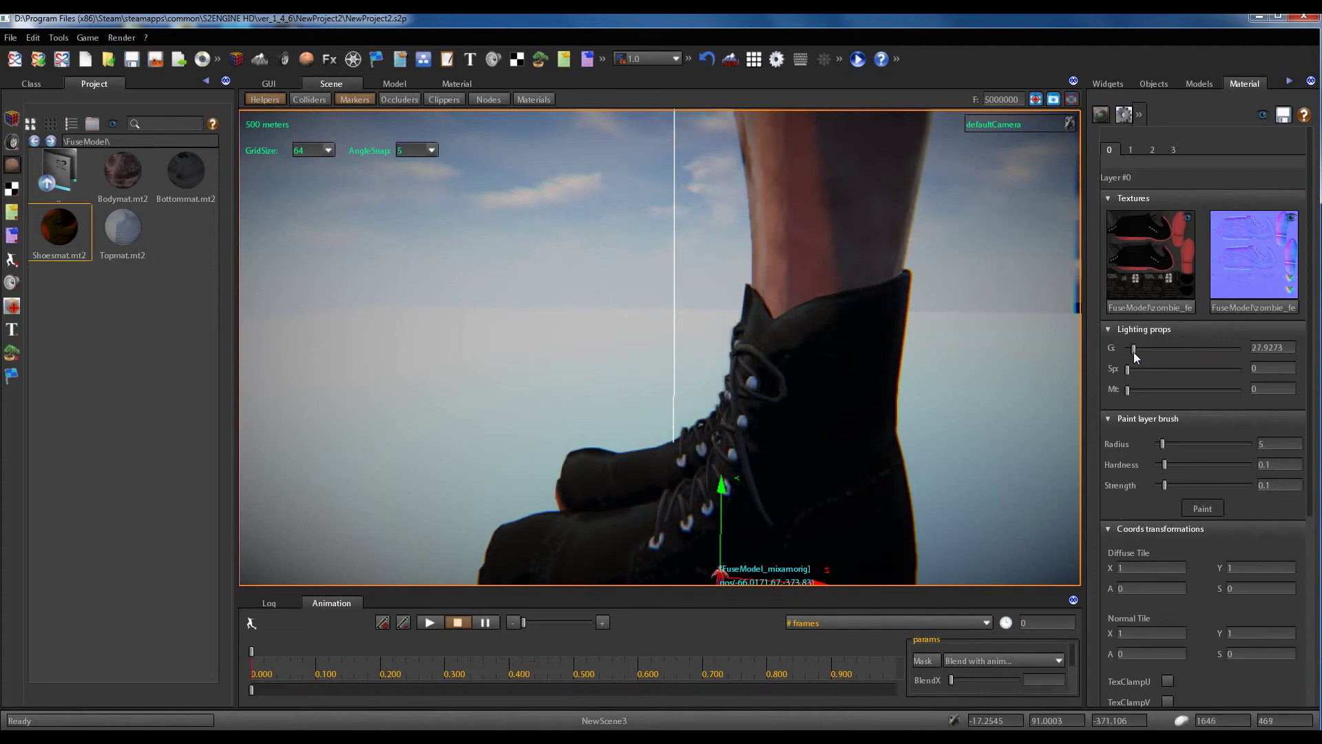